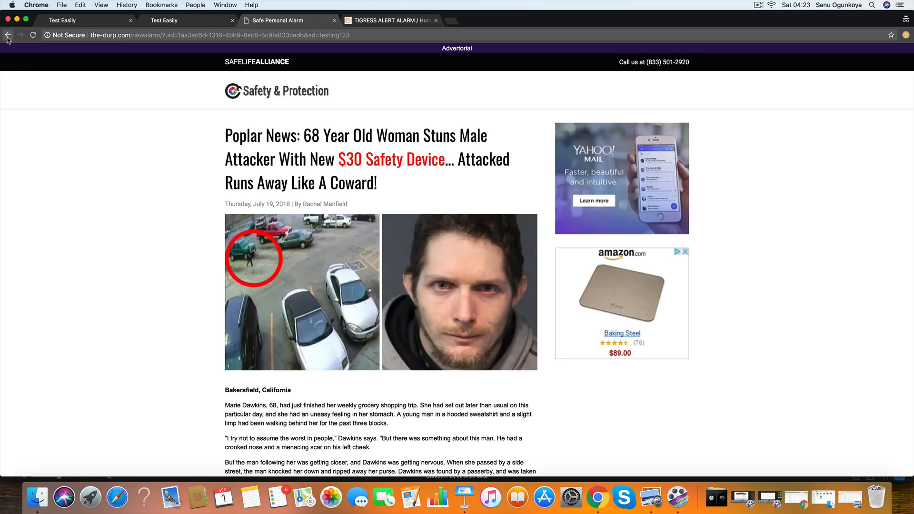
- Check how the Safe Personal Alarm advertorial behaves on back and forward navigation, and compare it with the Tigress Alert page
{"action": "left_click", "coordinate": [7, 37]}
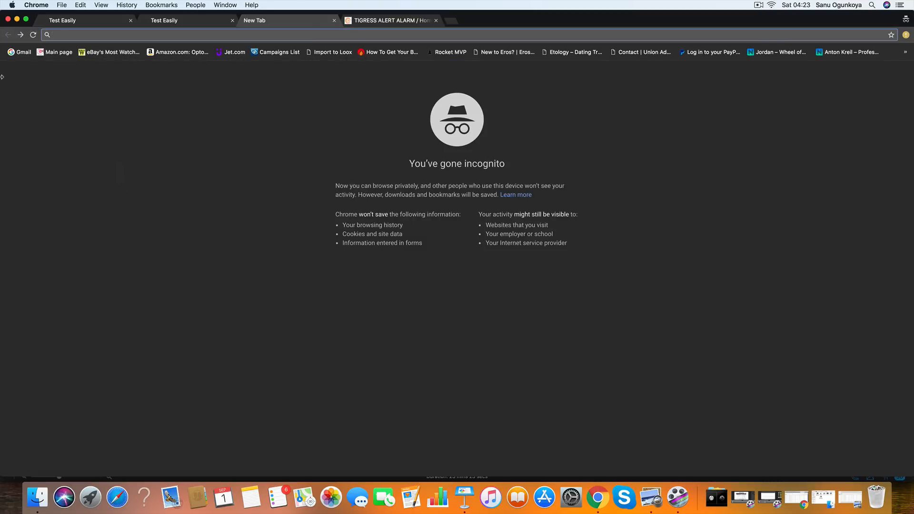
{"action": "left_click", "coordinate": [20, 35]}
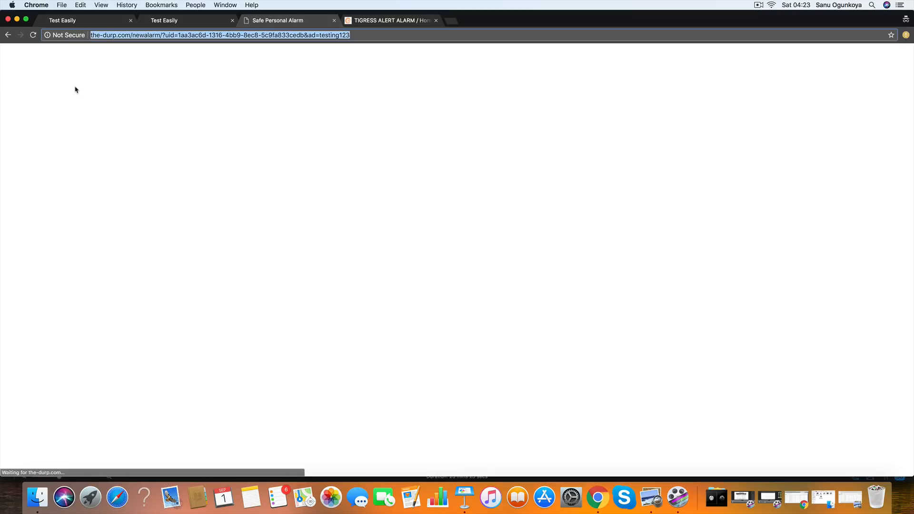
{"action": "left_click", "coordinate": [8, 35]}
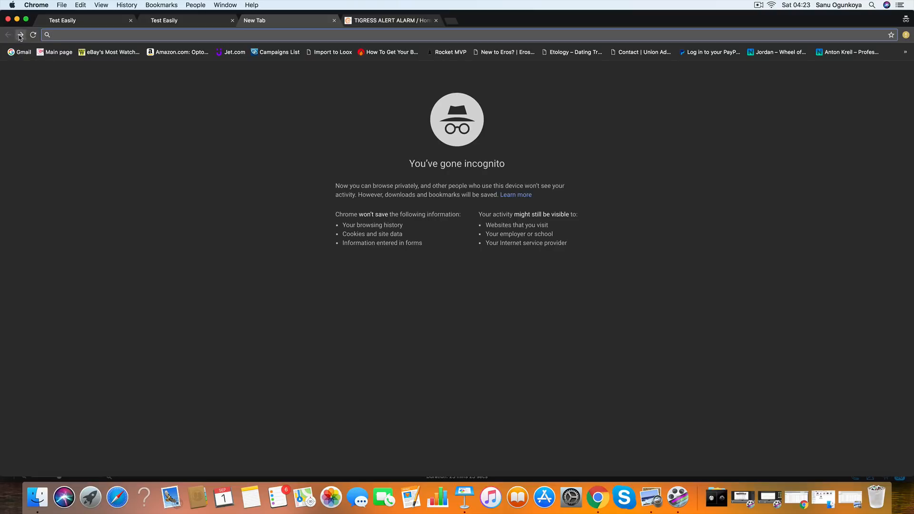
{"action": "left_click", "coordinate": [21, 35]}
{"action": "left_click", "coordinate": [76, 89]}
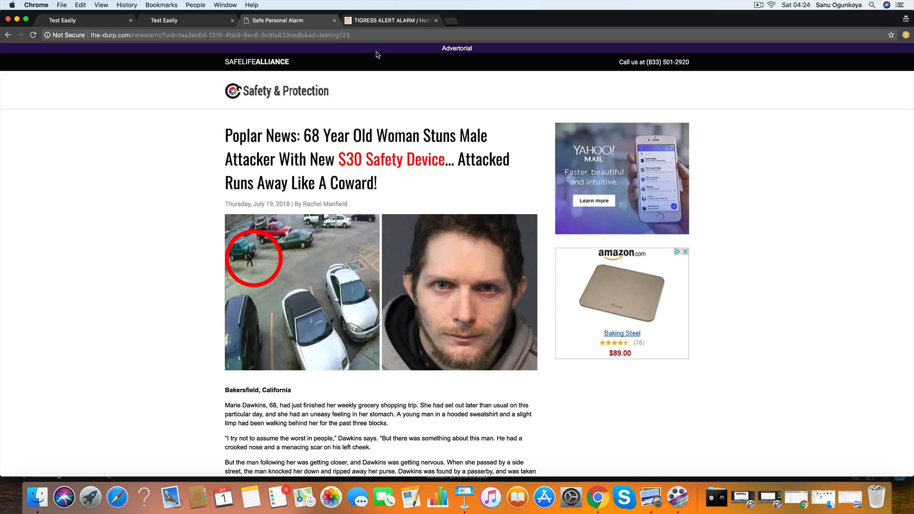
{"action": "left_click", "coordinate": [381, 21]}
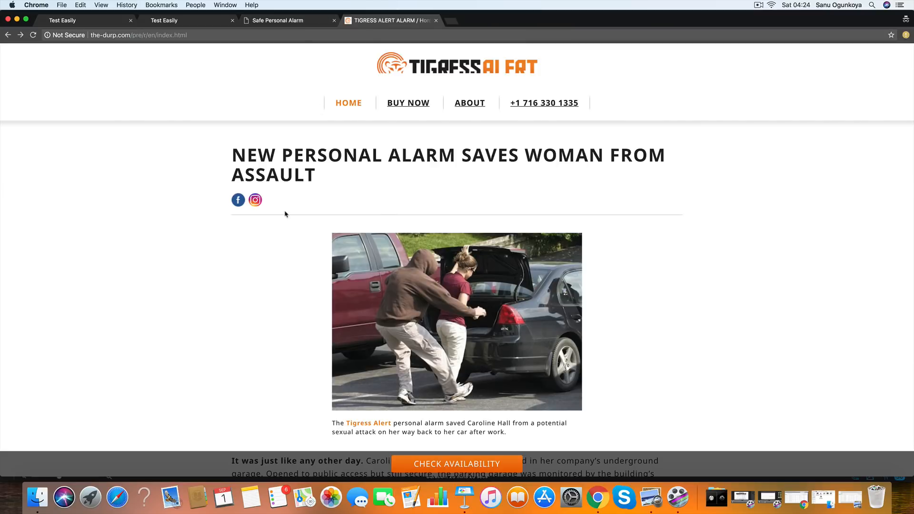
{"action": "left_click", "coordinate": [291, 20]}
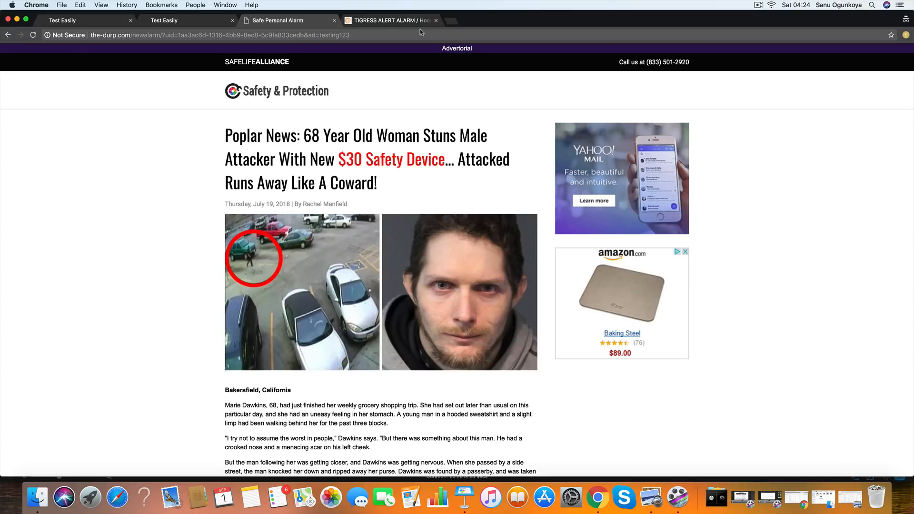
{"action": "left_click", "coordinate": [380, 21]}
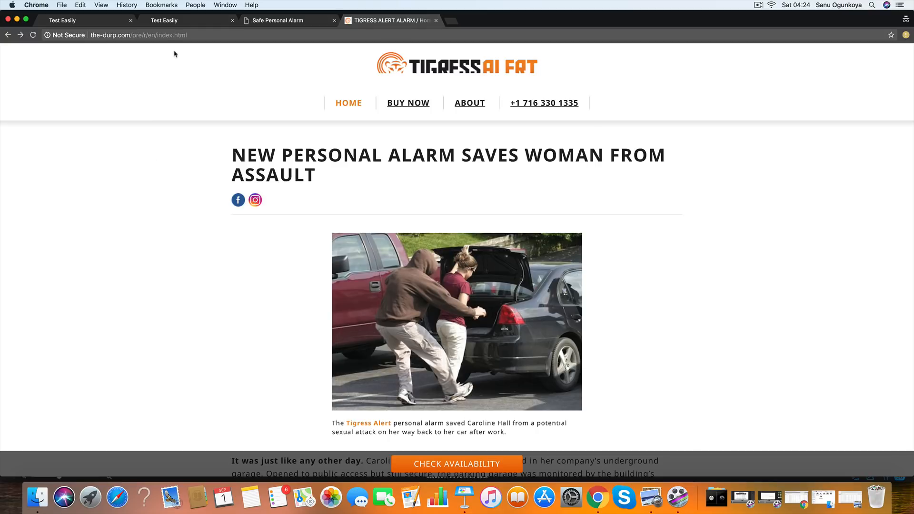
- Start a new campaign in Test Easily named "Tigress Alert - Back Button Campaign" with a cost per click of 0.00
{"action": "left_click", "coordinate": [172, 21]}
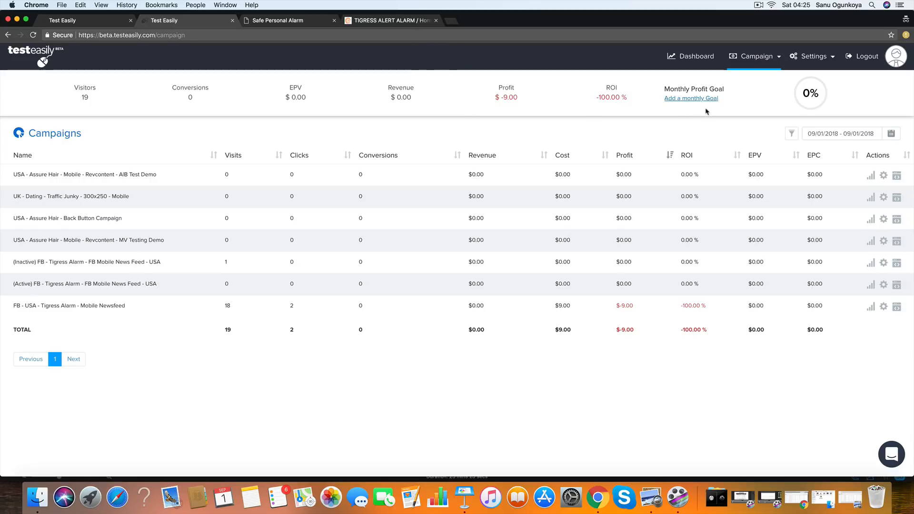
{"action": "left_click", "coordinate": [759, 57]}
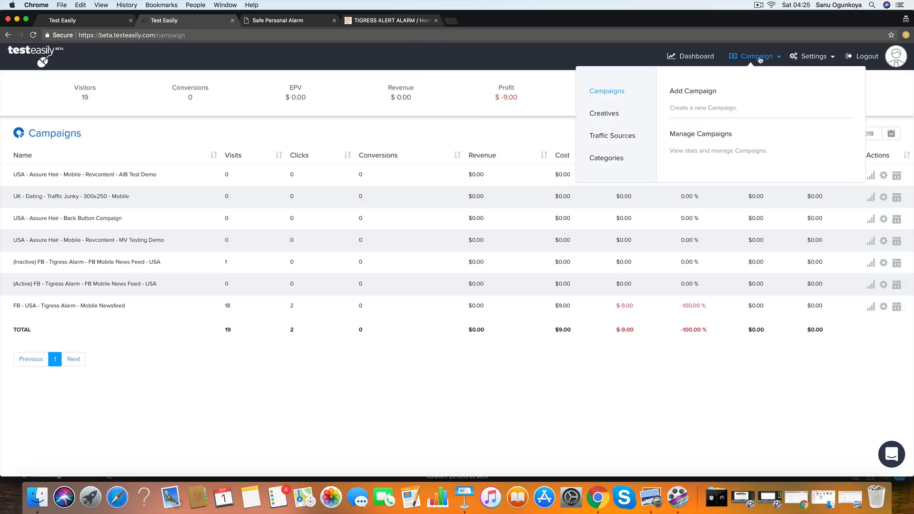
{"action": "left_click", "coordinate": [693, 92]}
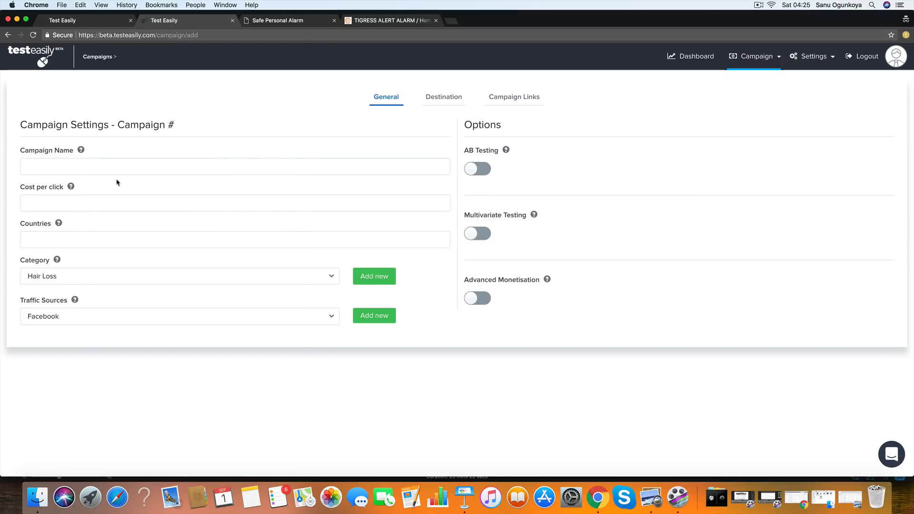
{"action": "left_click", "coordinate": [51, 162]}
{"action": "type", "text": "Tigress Alert -"}
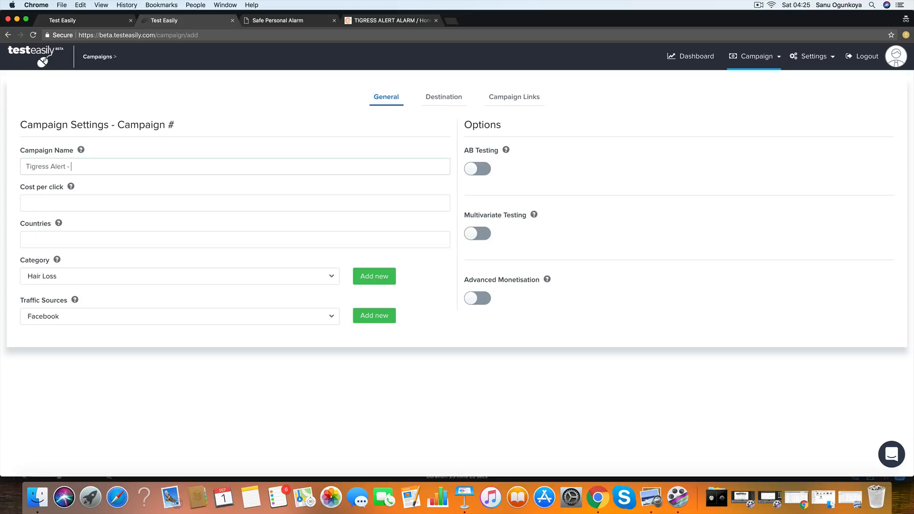
{"action": "type", "text": " Back Button Campaign"}
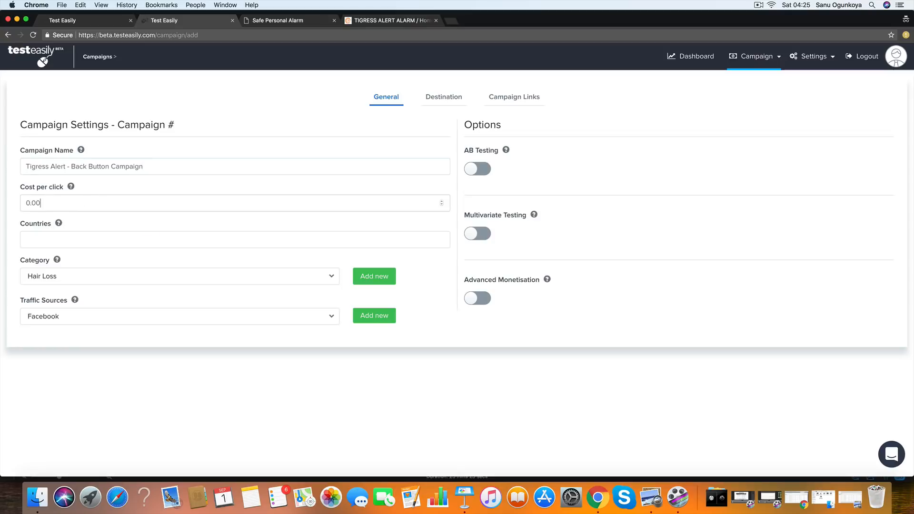
- Set the campaign's country to Global and its category to Personal Safety
{"action": "left_click", "coordinate": [91, 240]}
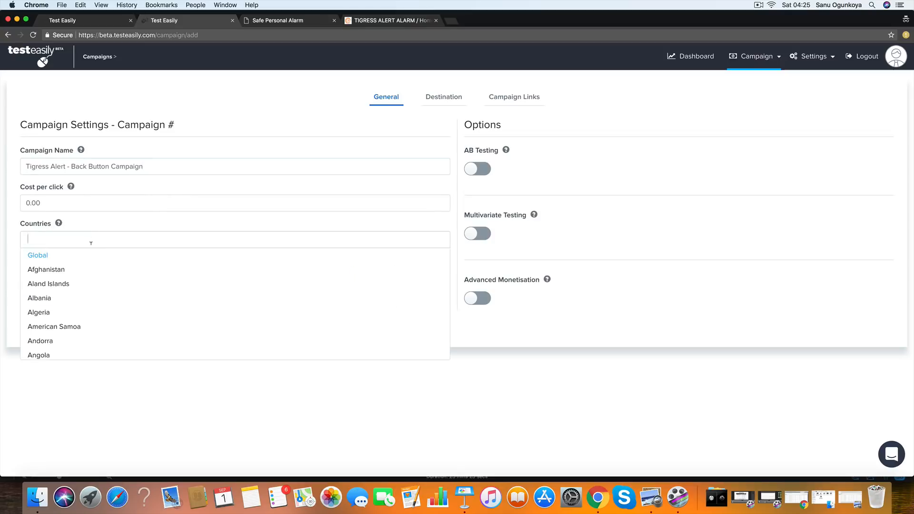
{"action": "left_click", "coordinate": [80, 257]}
{"action": "left_click", "coordinate": [109, 280]}
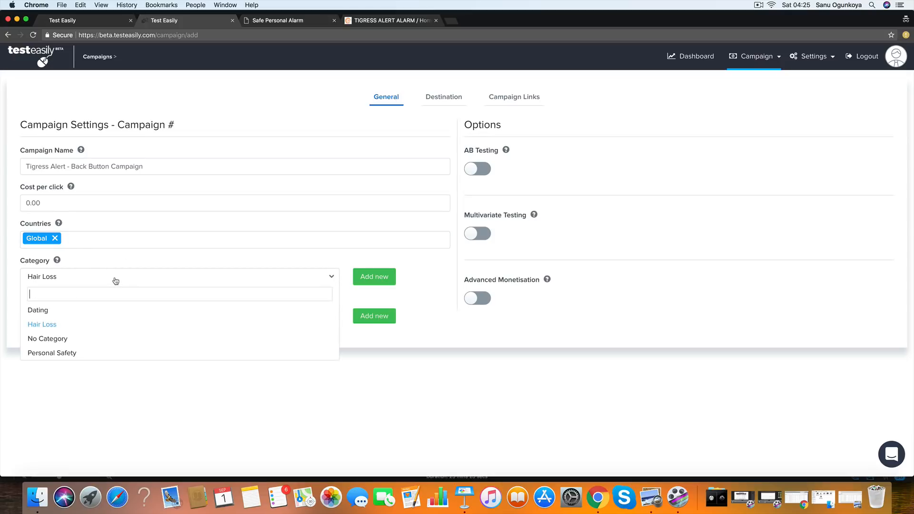
{"action": "left_click", "coordinate": [114, 353]}
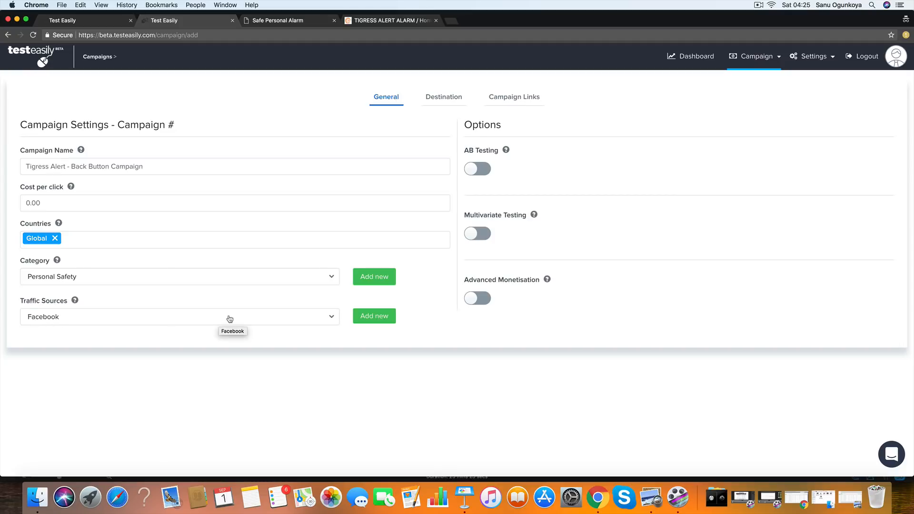
- Define a new traffic source named "Back Button" with an Ad Token whose token value is CampaignName
{"action": "left_click", "coordinate": [386, 317]}
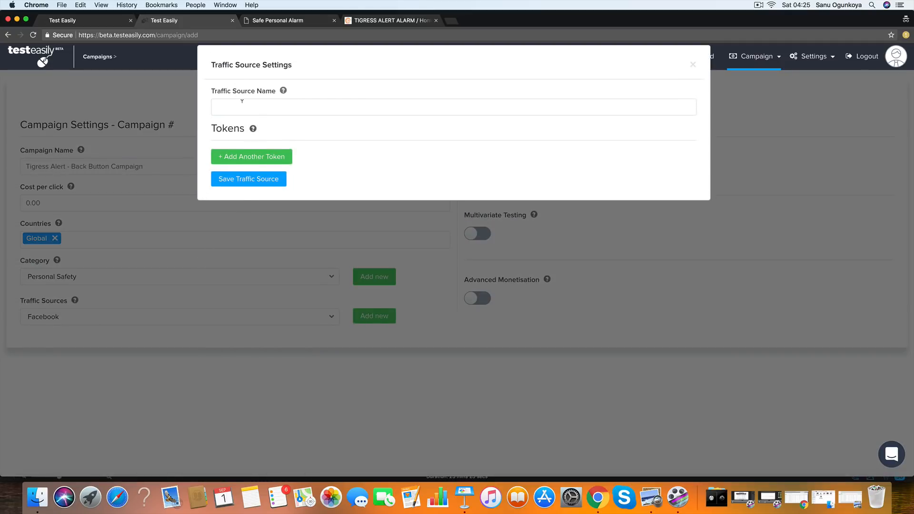
{"action": "left_click", "coordinate": [243, 101]}
{"action": "type", "text": "Back Button"}
{"action": "left_click", "coordinate": [263, 157]}
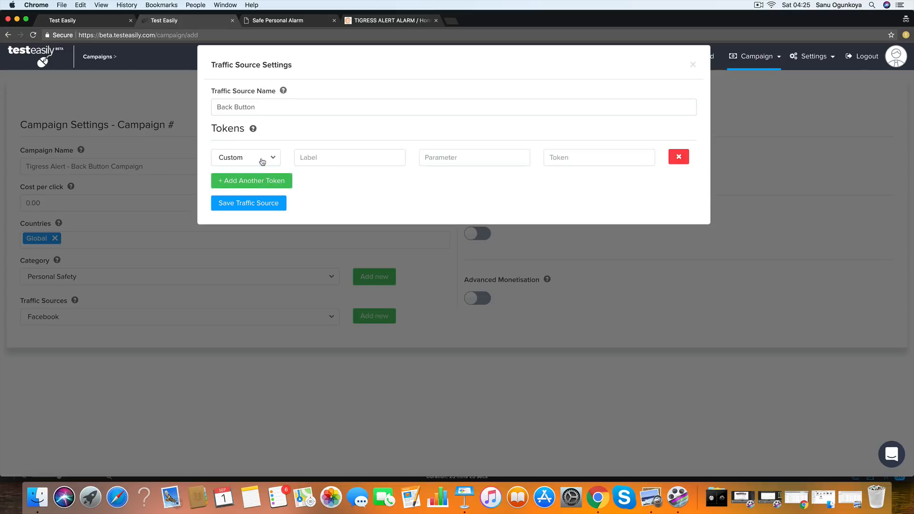
{"action": "left_click", "coordinate": [263, 159]}
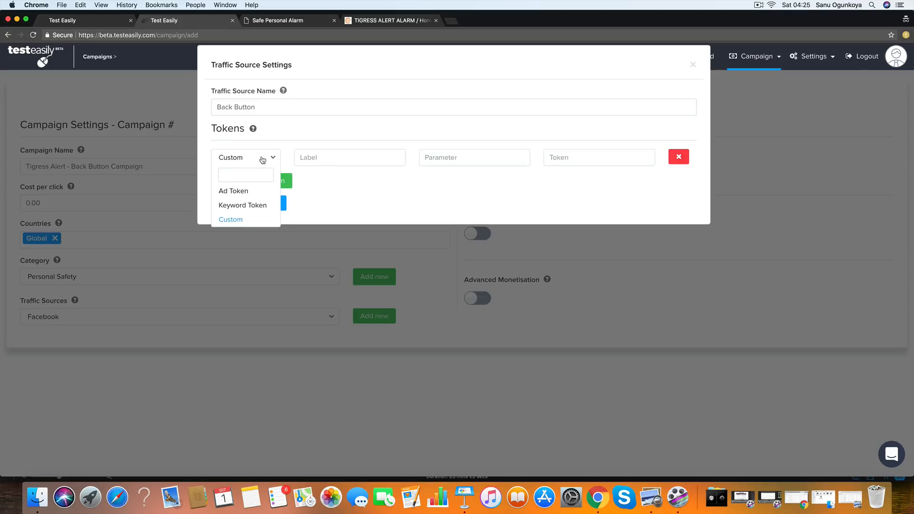
{"action": "left_click", "coordinate": [231, 192]}
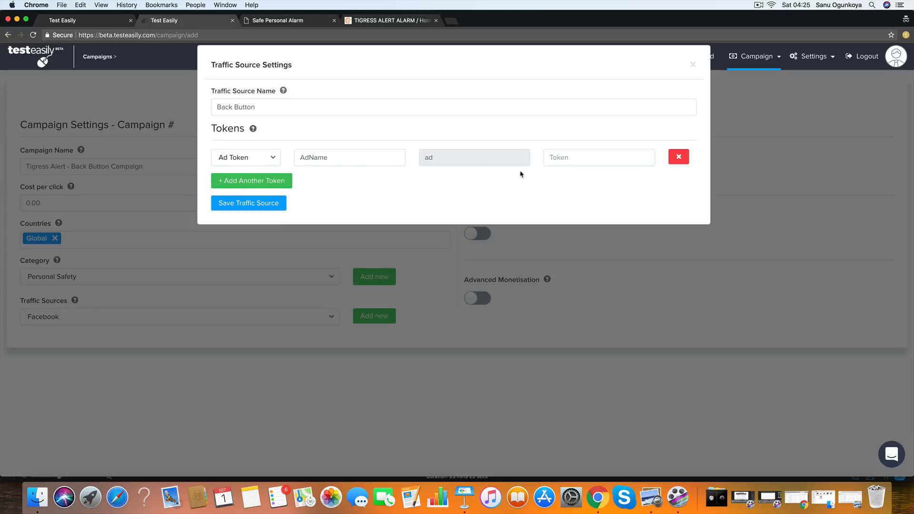
{"action": "left_click", "coordinate": [572, 157]}
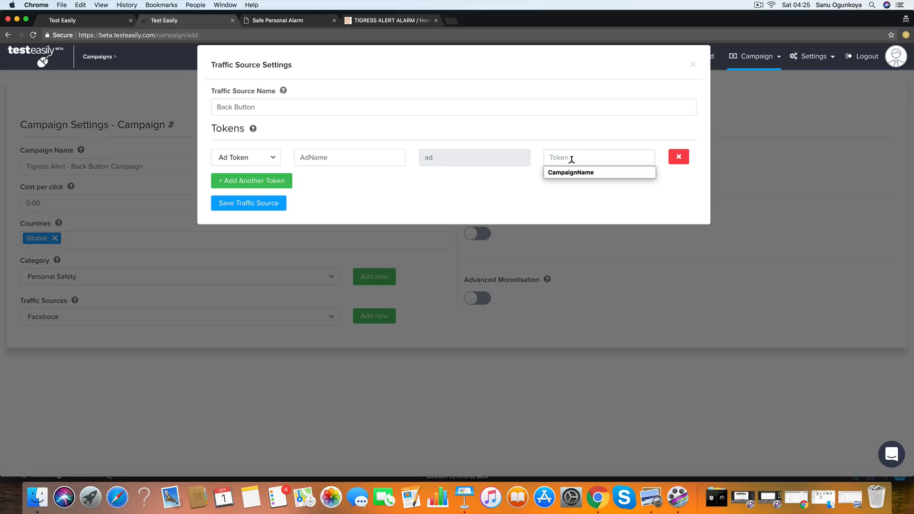
{"action": "left_click", "coordinate": [563, 175]}
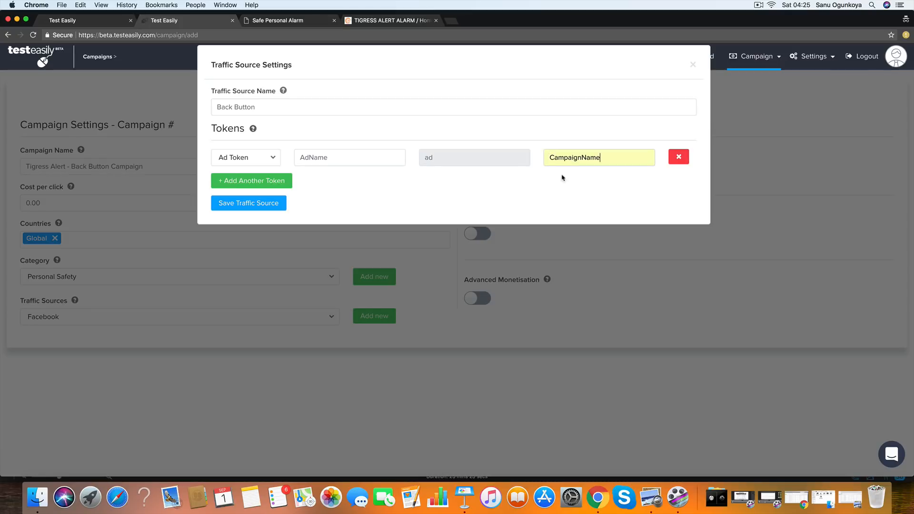
- Save the new traffic source and choose Back Button as the campaign's traffic source
{"action": "left_click", "coordinate": [244, 205]}
{"action": "left_click", "coordinate": [332, 318]}
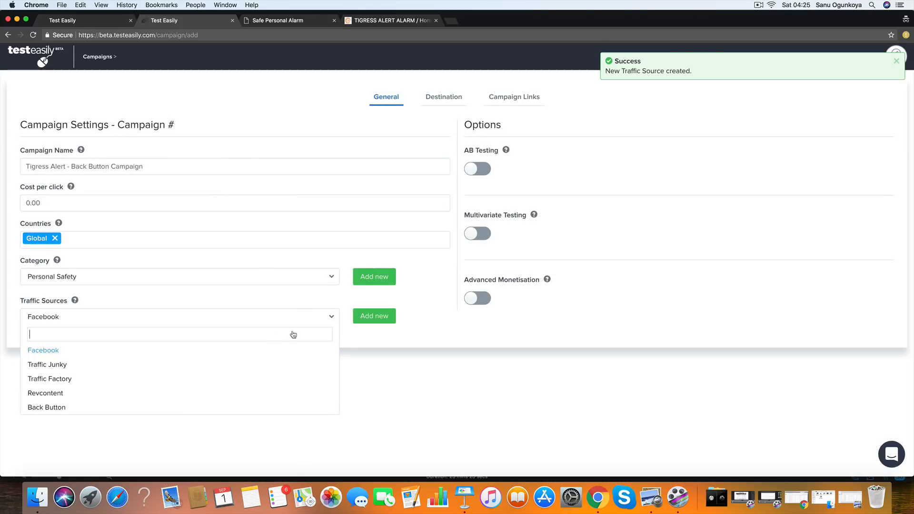
{"action": "left_click", "coordinate": [173, 407]}
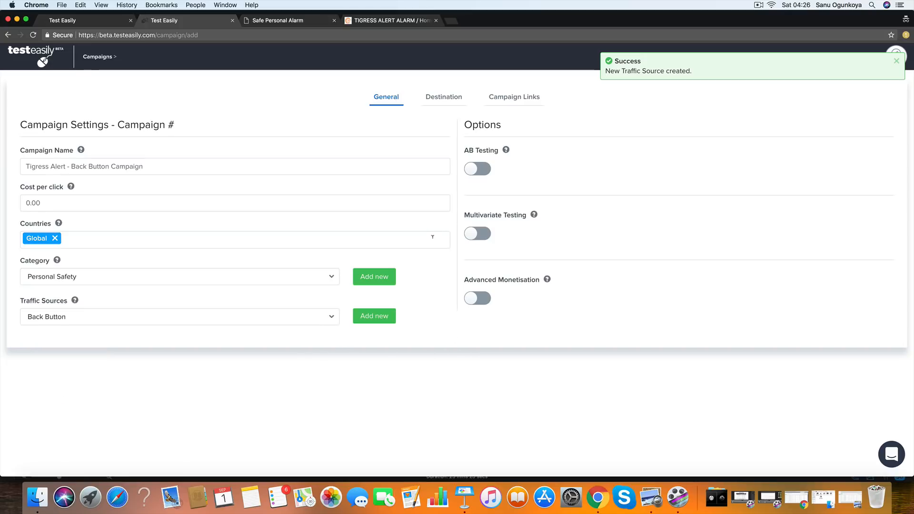
- Add an empty lander entry to the campaign's destination settings
{"action": "left_click", "coordinate": [445, 101]}
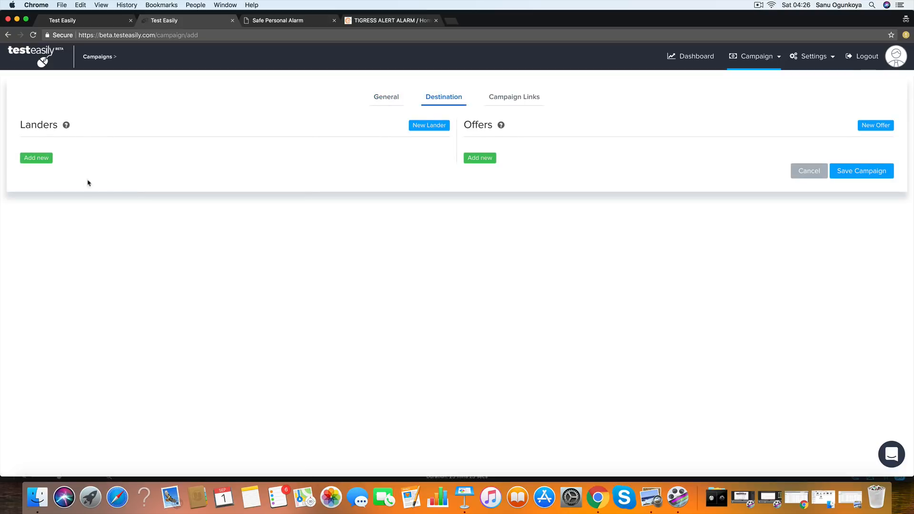
{"action": "left_click", "coordinate": [50, 159]}
{"action": "left_click", "coordinate": [209, 169]}
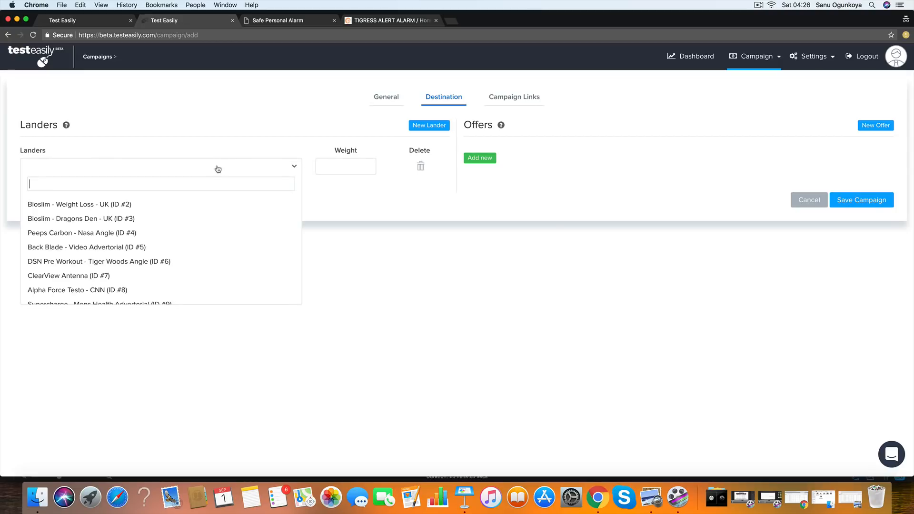
{"action": "left_click", "coordinate": [381, 184]}
{"action": "left_click", "coordinate": [374, 24]}
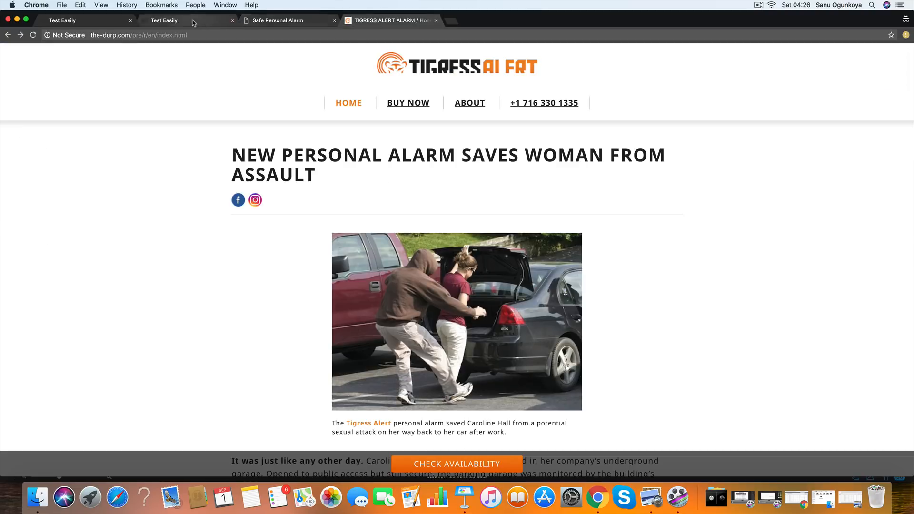
{"action": "left_click", "coordinate": [164, 20]}
{"action": "left_click", "coordinate": [434, 129]}
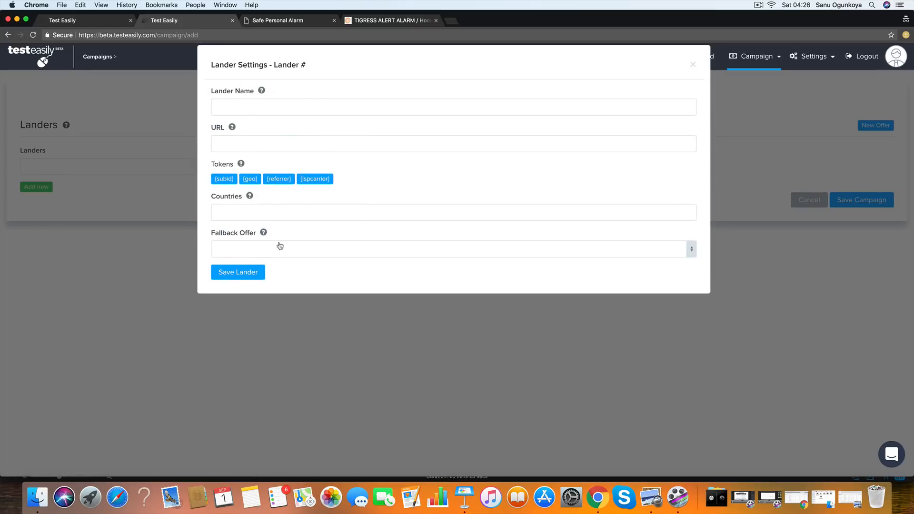
{"action": "left_click", "coordinate": [693, 67]}
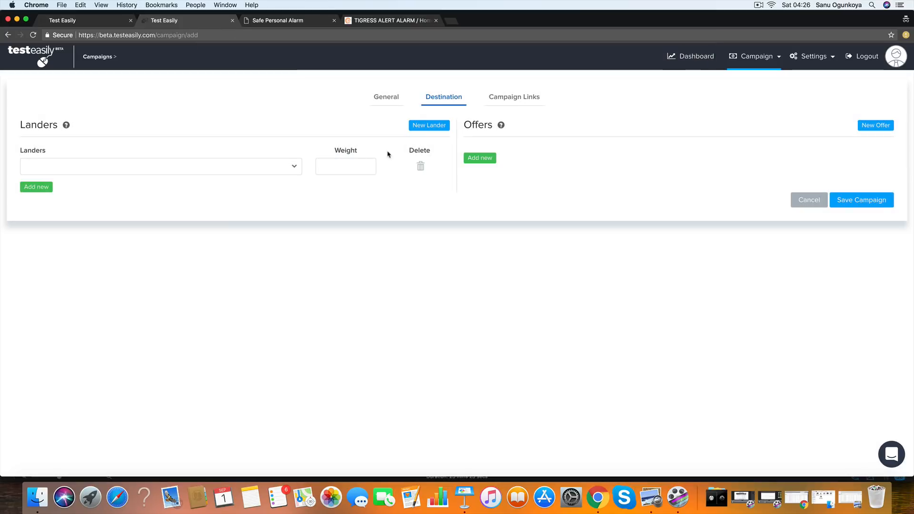
- Assign "Tigress Alert - Orange Lander (ID #19)" to the lander entry with a weight of 1
{"action": "left_click", "coordinate": [163, 167]}
{"action": "scroll", "coordinate": [181, 286], "scroll_direction": "down", "scroll_amount": 5}
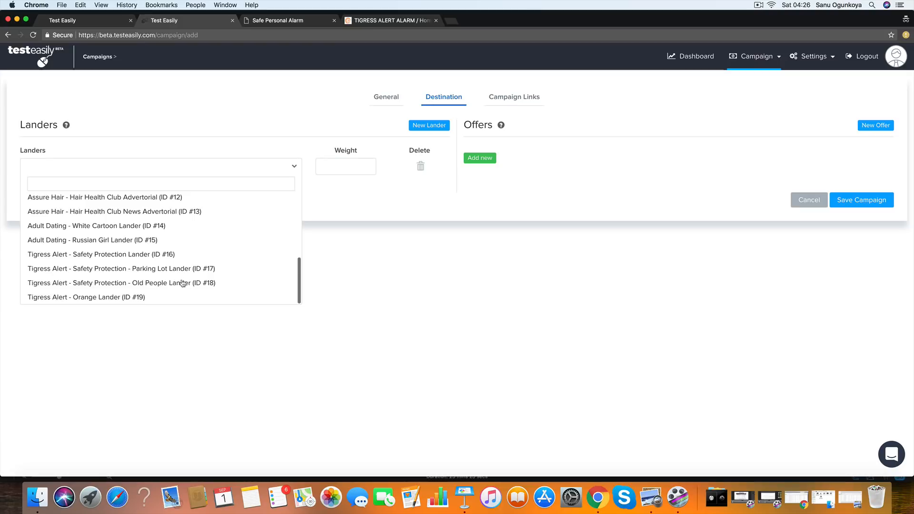
{"action": "left_click", "coordinate": [53, 298]}
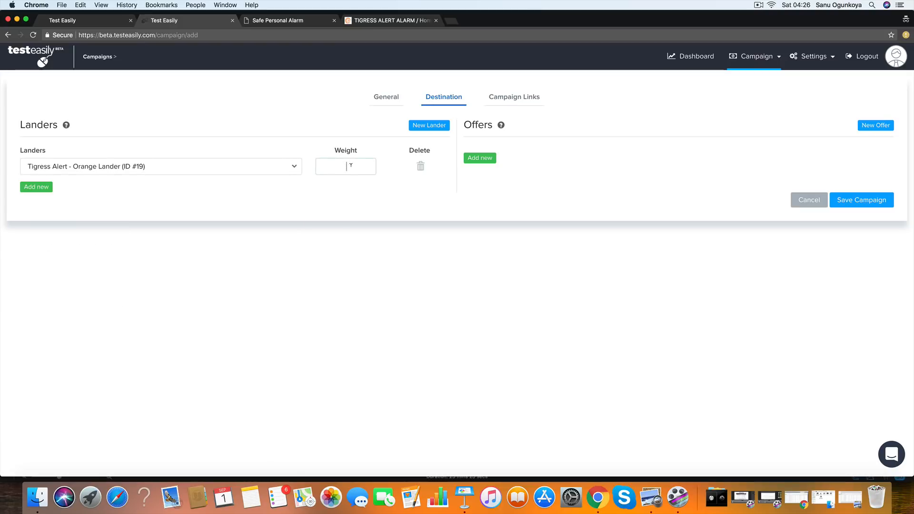
- Add the offer "Tigress Alert - (WEB/MOBILE) - USA (ID #9)" to the campaign with a weight of 1
{"action": "left_click", "coordinate": [489, 161]}
{"action": "left_click", "coordinate": [530, 169]}
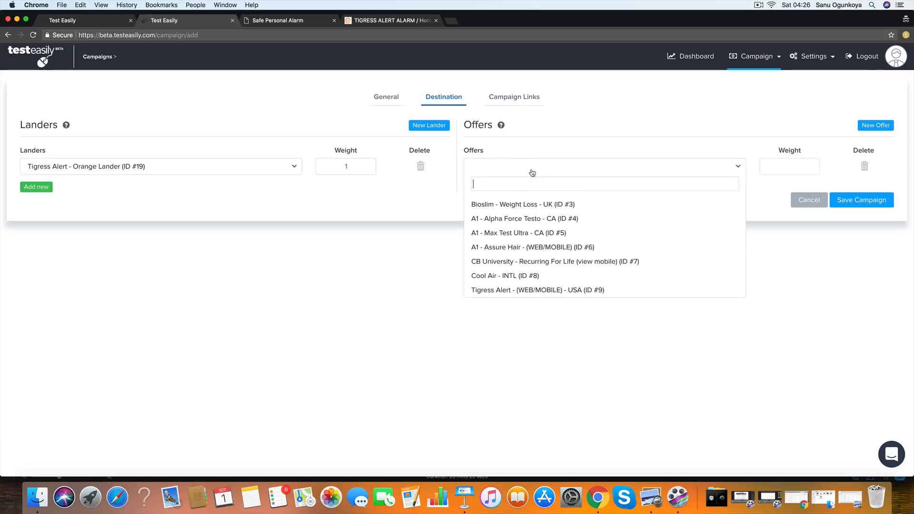
{"action": "left_click", "coordinate": [558, 291]}
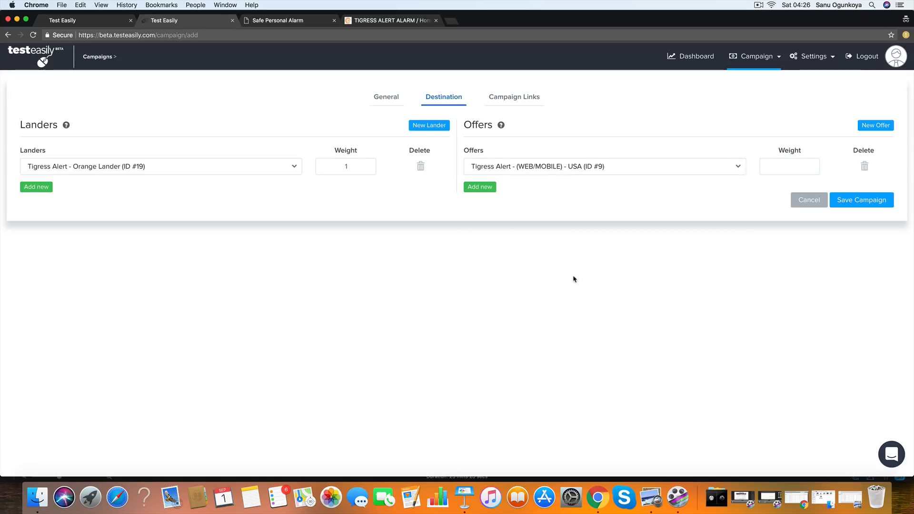
{"action": "left_click", "coordinate": [803, 166]}
{"action": "type", "text": "1"}
- Turn on AB Testing in the campaign's general settings and bring up the Tigress Alert page
{"action": "left_click", "coordinate": [391, 99]}
{"action": "left_click", "coordinate": [492, 169]}
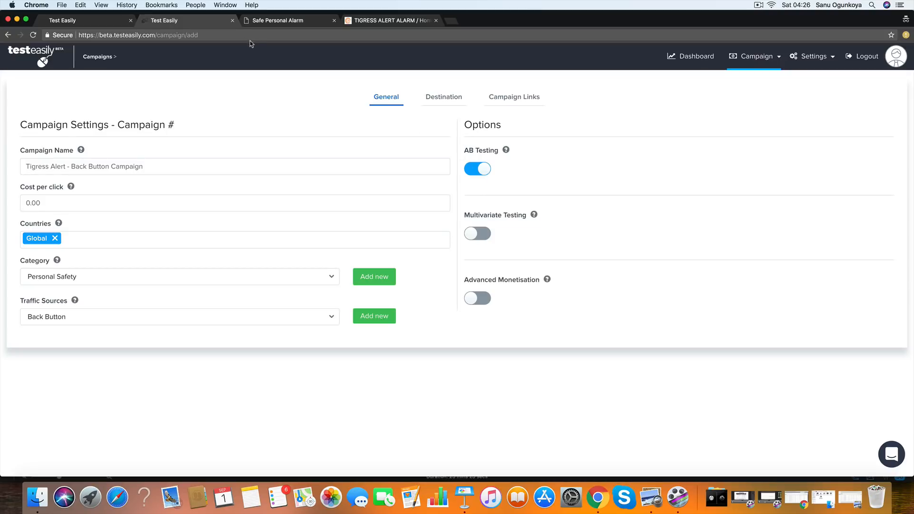
{"action": "left_click", "coordinate": [380, 20]}
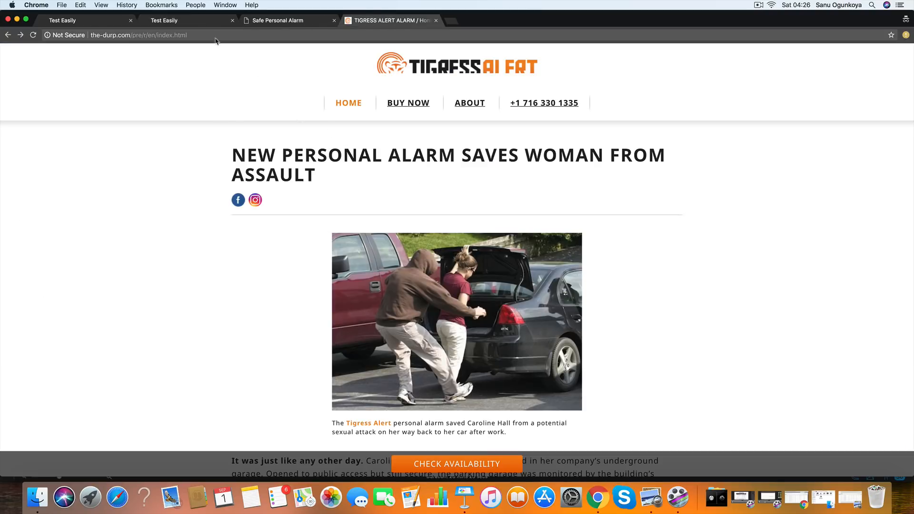
- Save the Tigress Alert back button campaign and bring up its campaign links with the campaign URL
{"action": "left_click", "coordinate": [212, 20]}
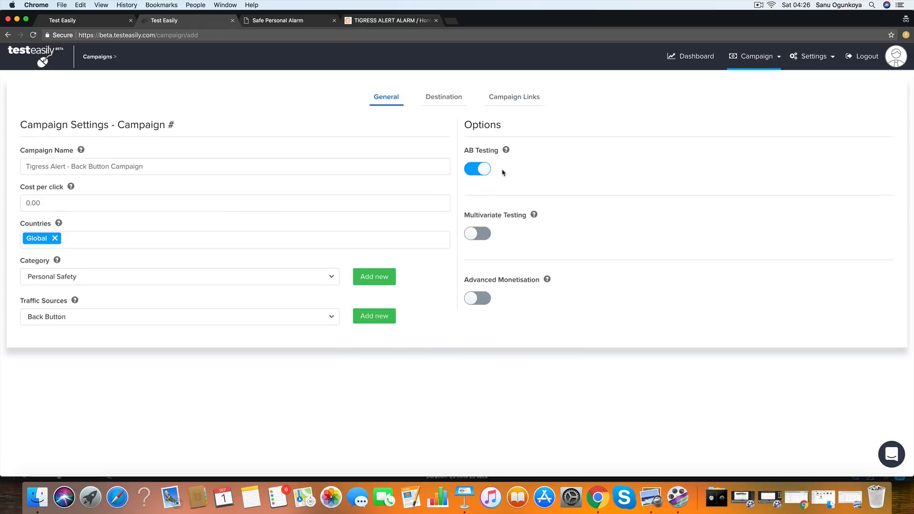
{"action": "left_click", "coordinate": [520, 101]}
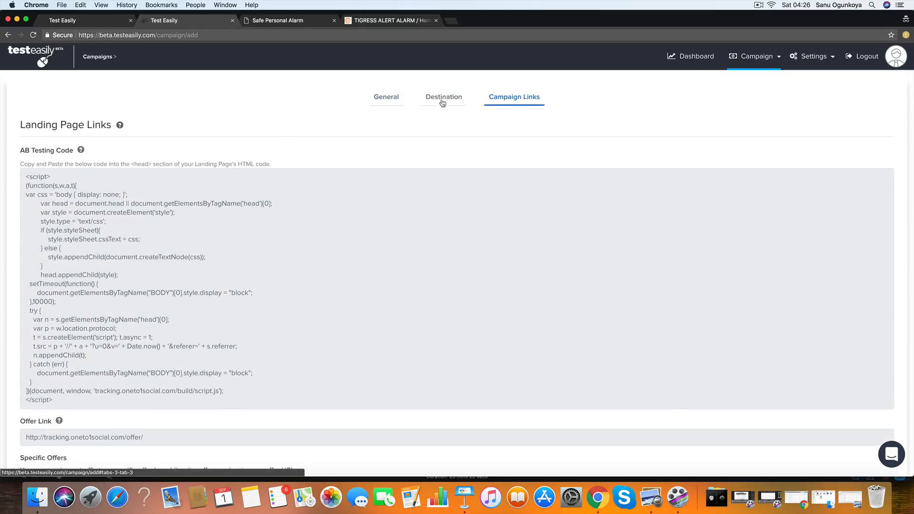
{"action": "left_click", "coordinate": [443, 102]}
{"action": "left_click", "coordinate": [853, 206]}
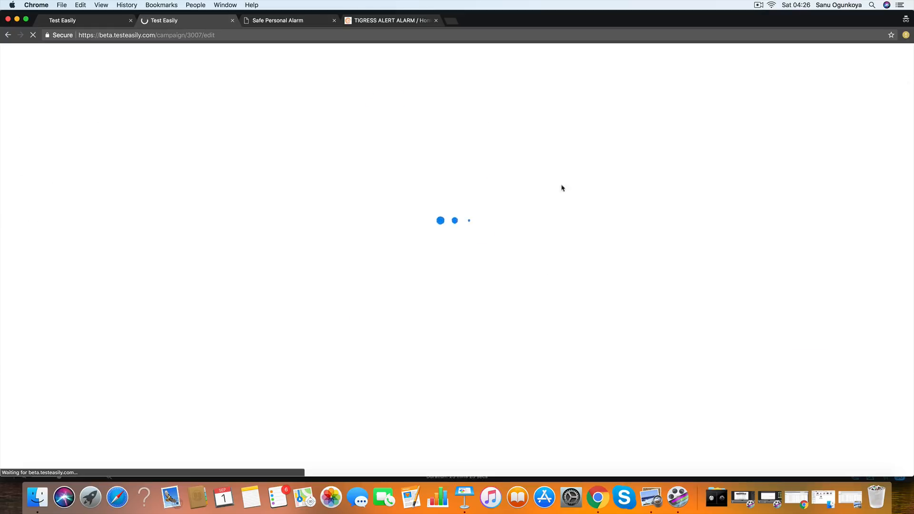
{"action": "left_click", "coordinate": [515, 97]}
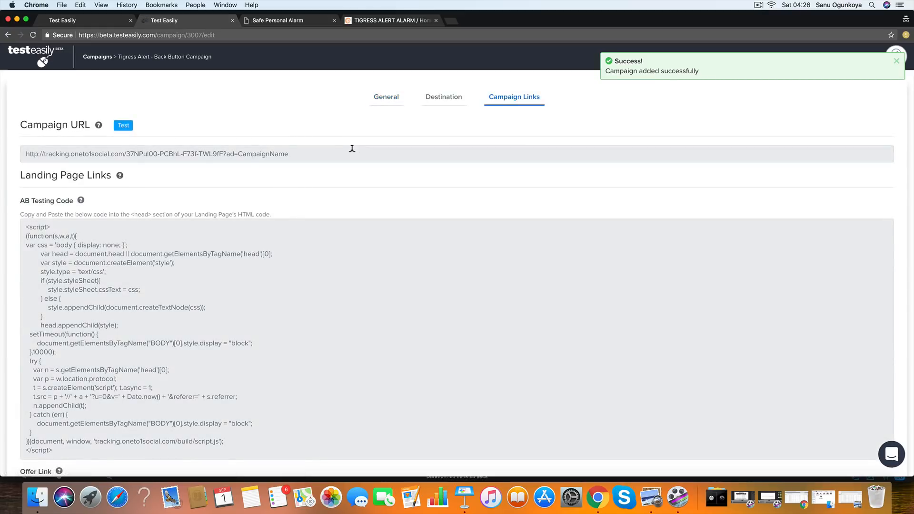
{"action": "left_click_drag", "start_coordinate": [352, 148], "coordinate": [55, 143]}
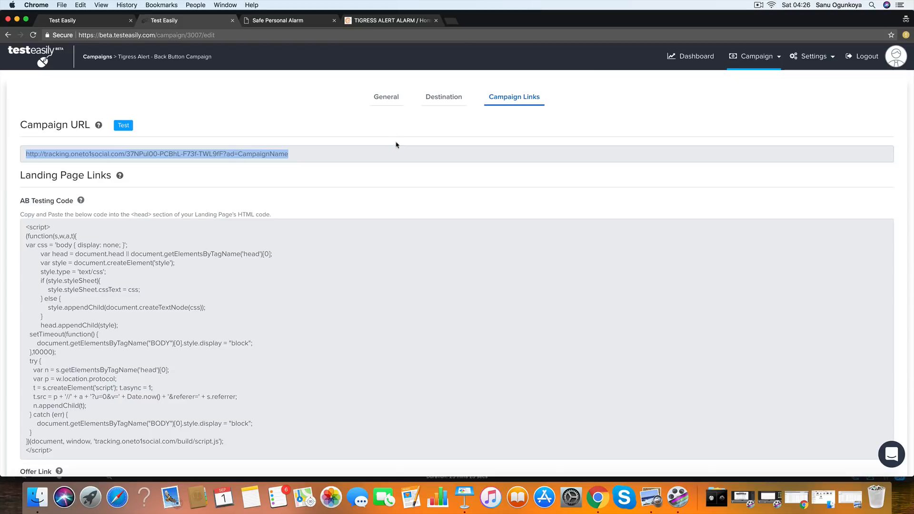
{"action": "left_click_drag", "start_coordinate": [118, 54], "coordinate": [216, 63]}
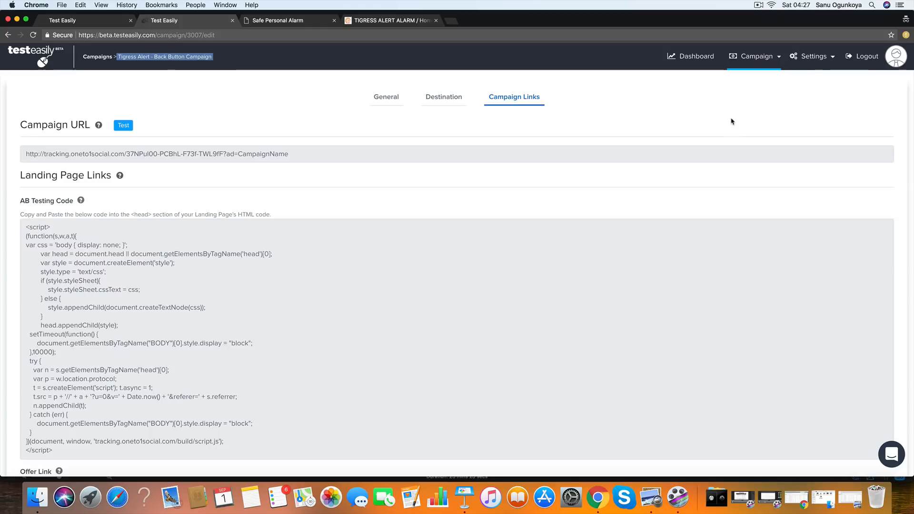
- Open the campaign management list in a new tab and show the campaign URL of "FB - USA - Tigress Alarm - Mobile Newsfeed"
{"action": "left_click", "coordinate": [756, 56]}
{"action": "right_click", "coordinate": [705, 138]}
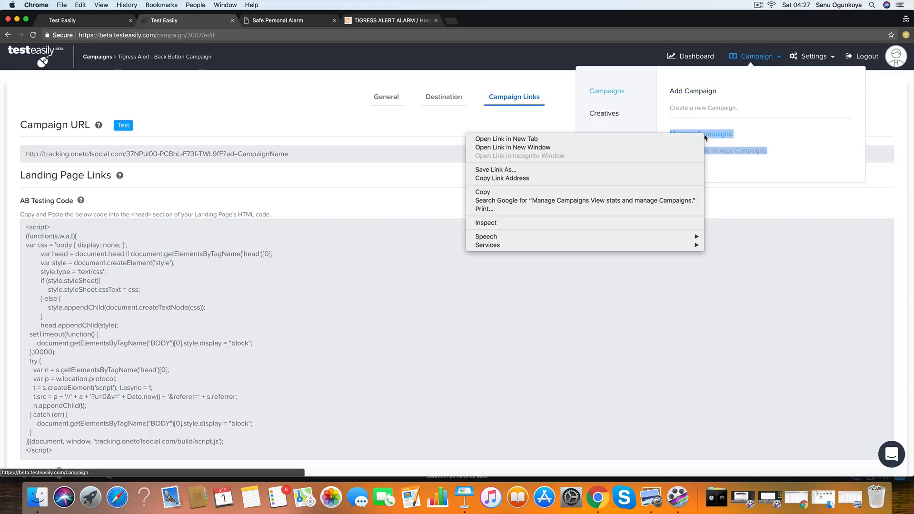
{"action": "left_click", "coordinate": [695, 139]}
{"action": "left_click", "coordinate": [295, 18]}
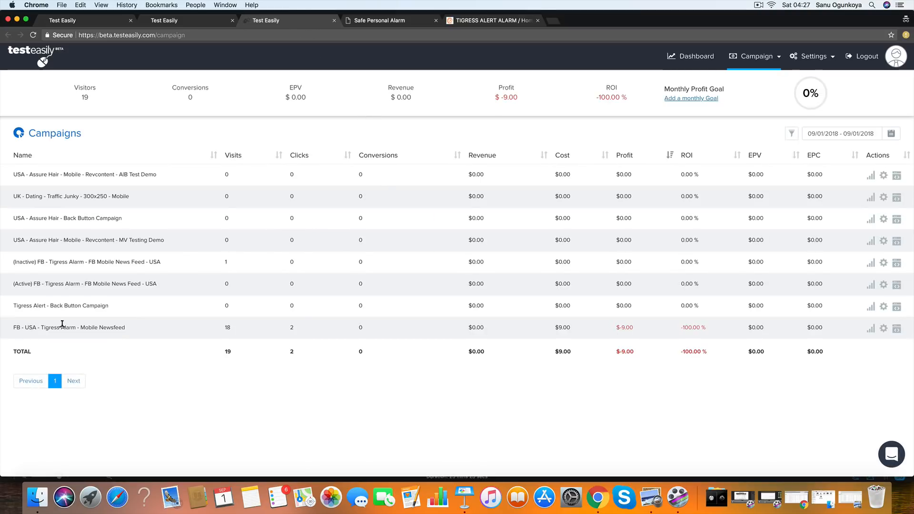
{"action": "left_click_drag", "start_coordinate": [116, 310], "coordinate": [128, 328]}
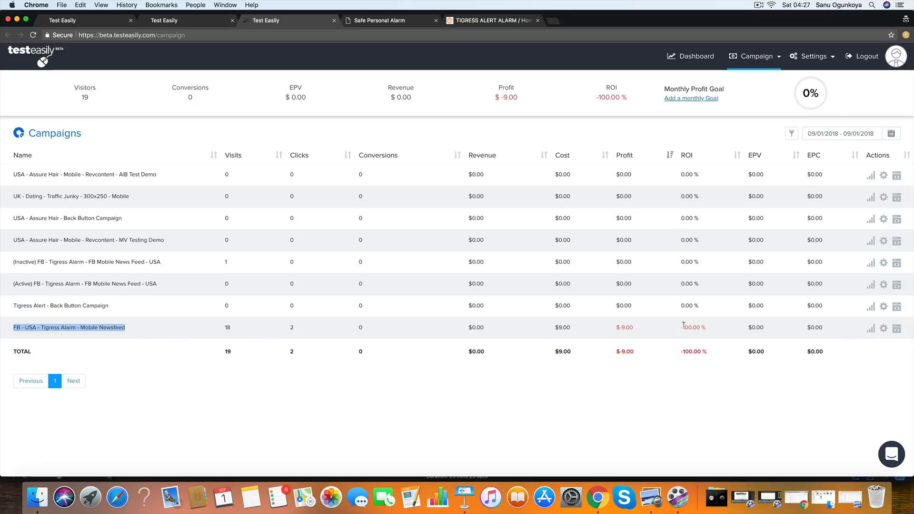
{"action": "left_click", "coordinate": [897, 328]}
{"action": "left_click", "coordinate": [874, 347]}
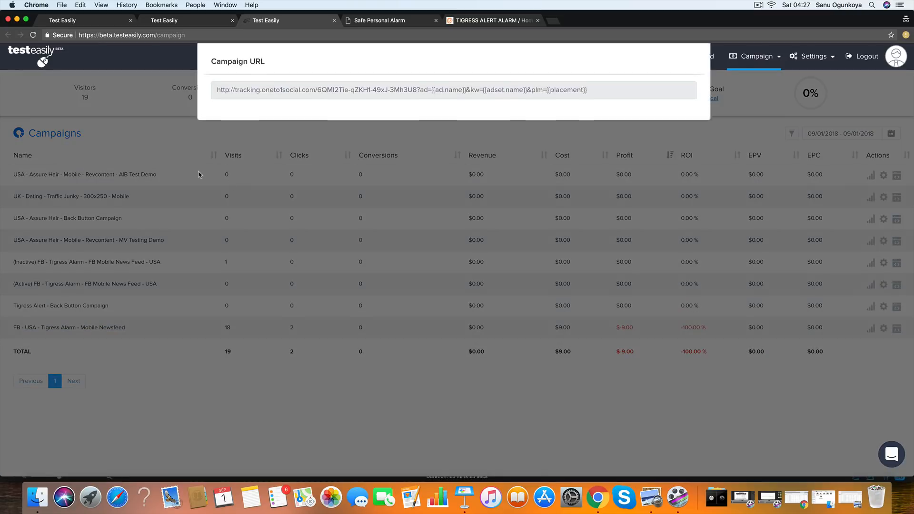
- Copy the campaign URL up to "ad=" and load it in a new tab with the ad value testing123
{"action": "left_click_drag", "start_coordinate": [431, 91], "coordinate": [357, 67]}
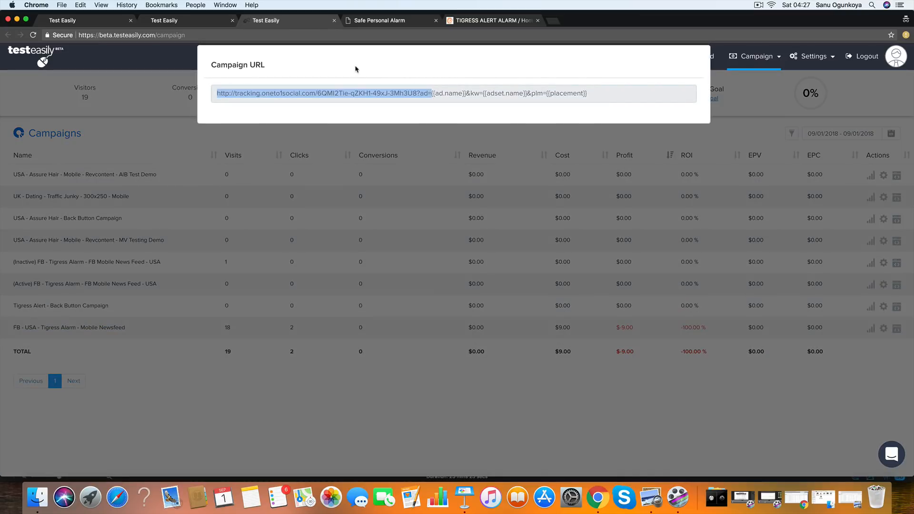
{"action": "key", "text": "super+c"}
{"action": "left_click", "coordinate": [553, 20]}
{"action": "key", "text": "super+v"}
{"action": "type", "text": "testing123"}
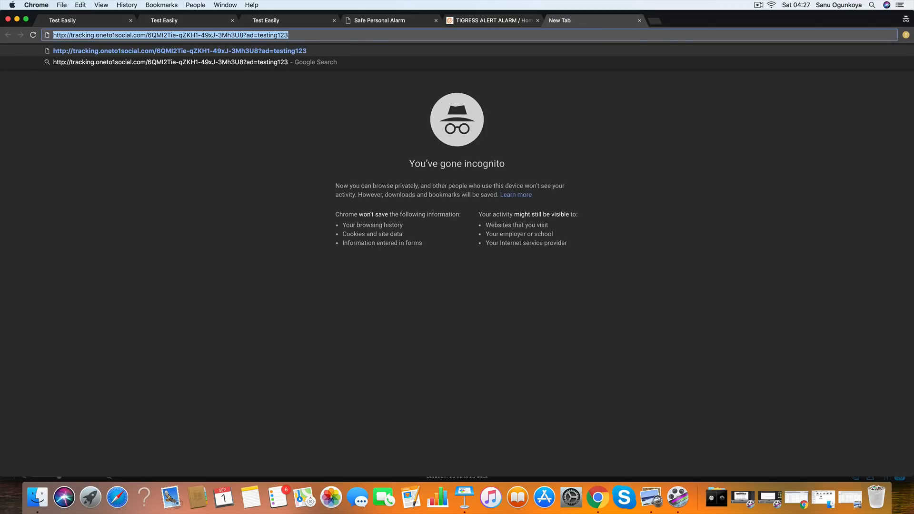
{"action": "key", "text": "Return"}
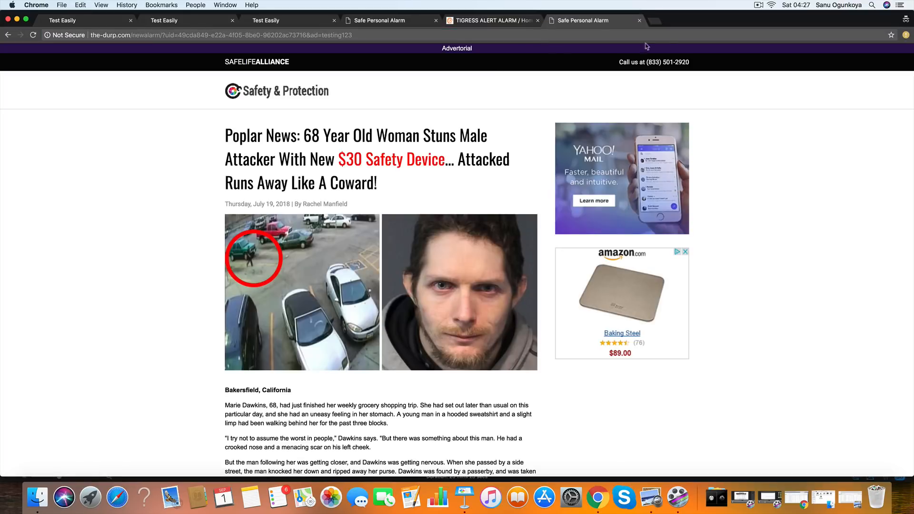
- Load the testing123 tracking link in another new tab and test going back from the lander and forward again
{"action": "left_click", "coordinate": [656, 21]}
{"action": "key", "text": "super+v"}
{"action": "key", "text": "Return"}
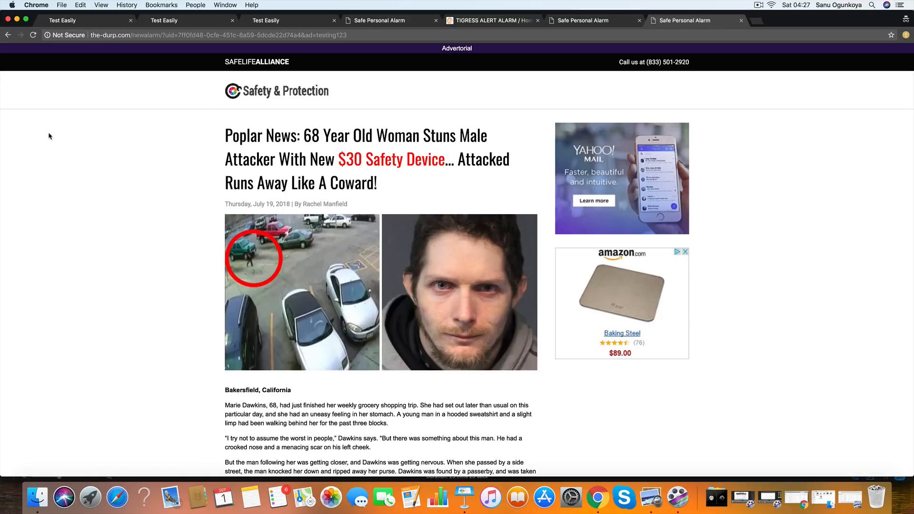
{"action": "left_click", "coordinate": [8, 34]}
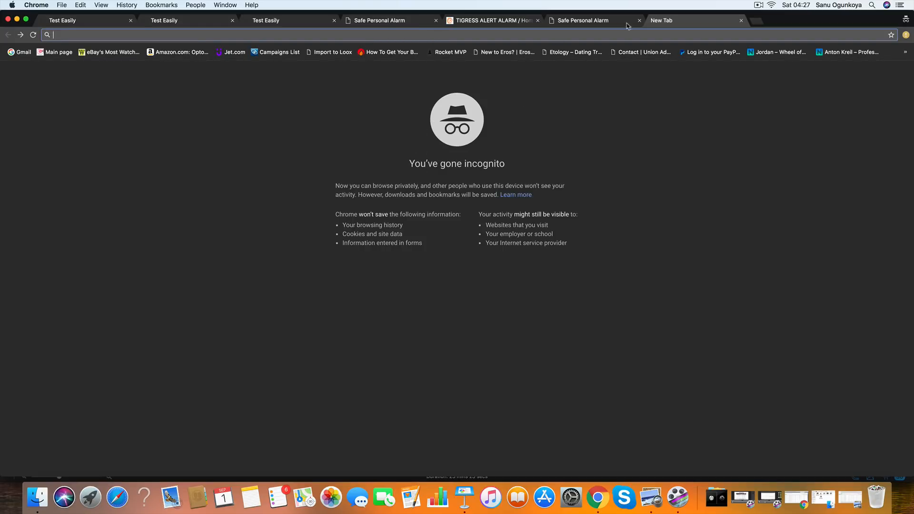
{"action": "left_click", "coordinate": [21, 34]}
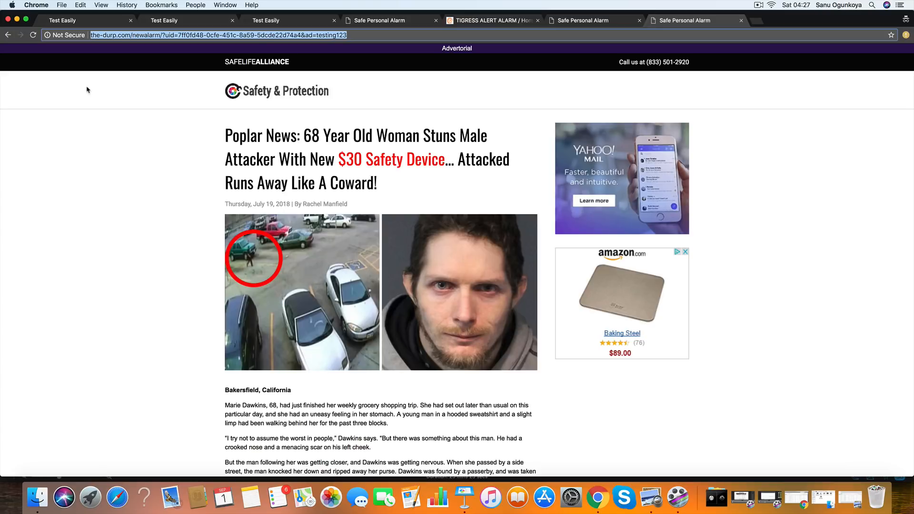
- Return to the campaigns list, dismiss the campaign URL and refresh the statistics to check the Mobile Newsfeed campaign
{"action": "left_click", "coordinate": [184, 20]}
{"action": "left_click", "coordinate": [253, 20]}
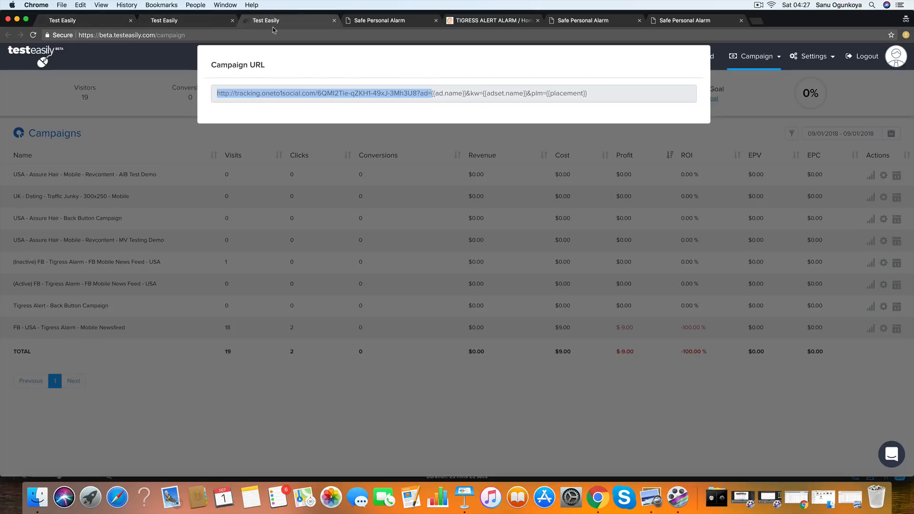
{"action": "left_click", "coordinate": [271, 182]}
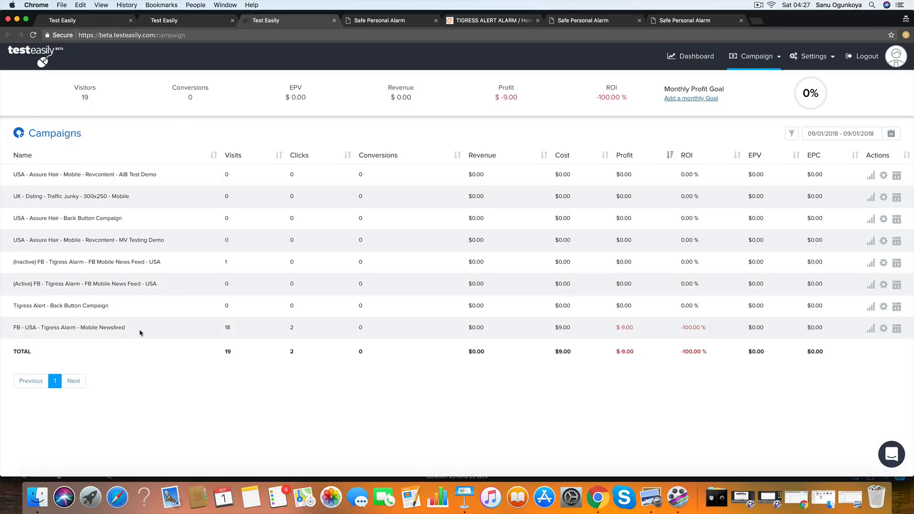
{"action": "left_click", "coordinate": [33, 35]}
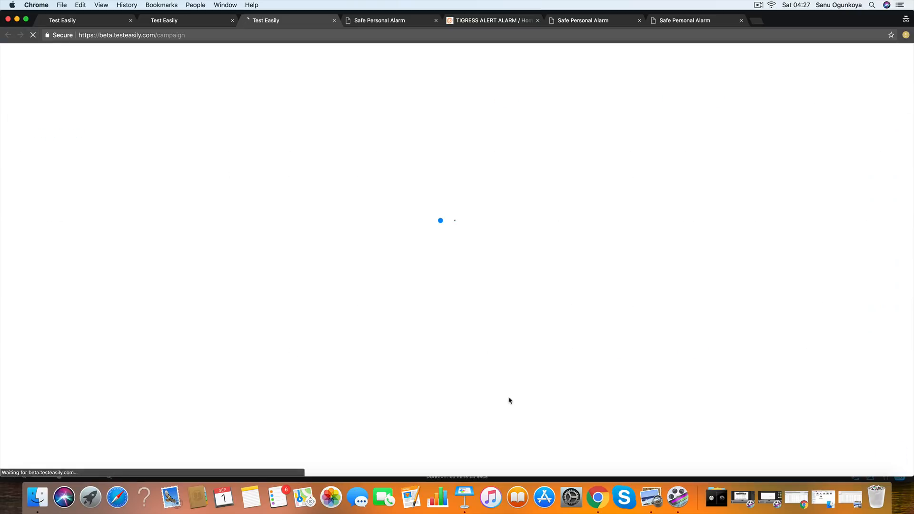
{"action": "left_click_drag", "start_coordinate": [153, 329], "coordinate": [10, 331]}
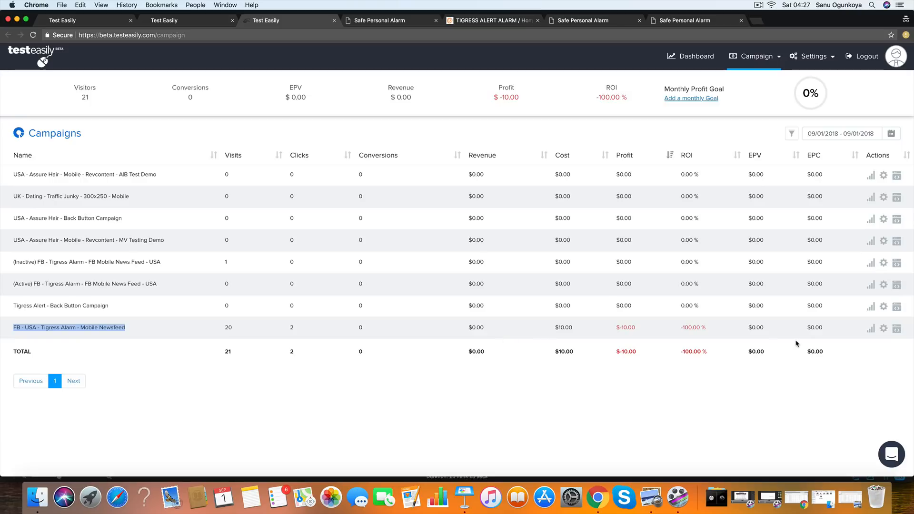
- Edit the "FB - USA - Tigress Alarm - Mobile Newsfeed" campaign and turn on Advanced Monetisation
{"action": "left_click", "coordinate": [883, 328]}
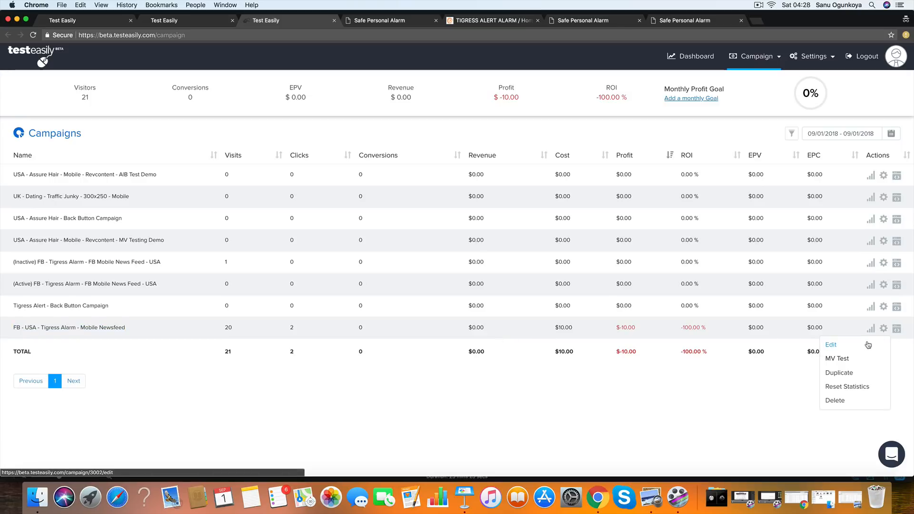
{"action": "left_click", "coordinate": [874, 343]}
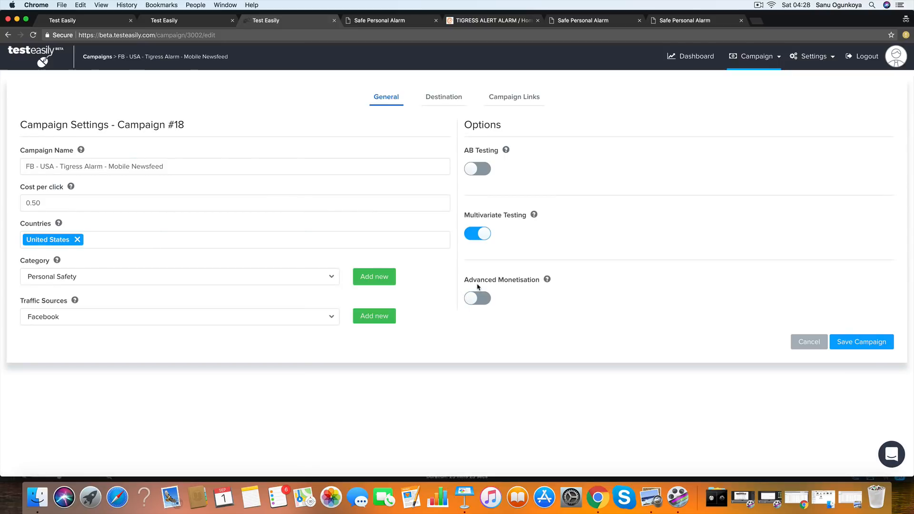
{"action": "left_click_drag", "start_coordinate": [465, 285], "coordinate": [541, 280]}
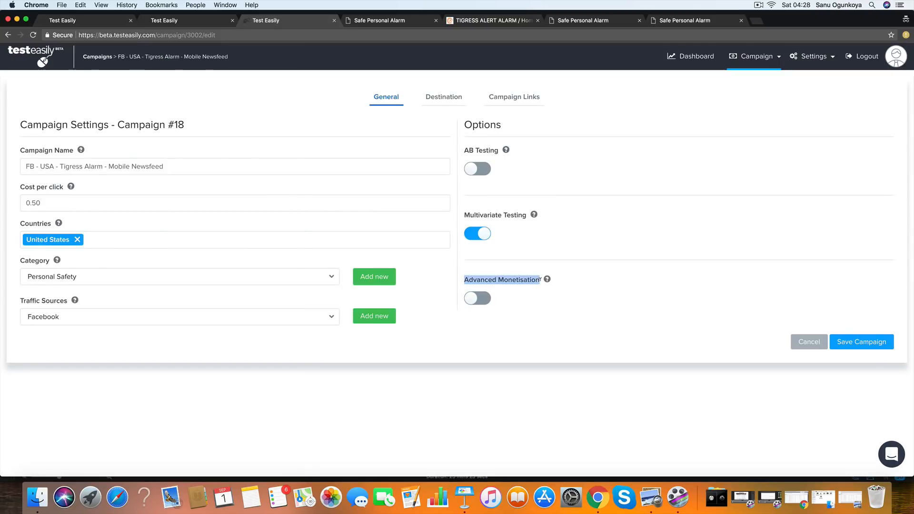
{"action": "left_click", "coordinate": [484, 300]}
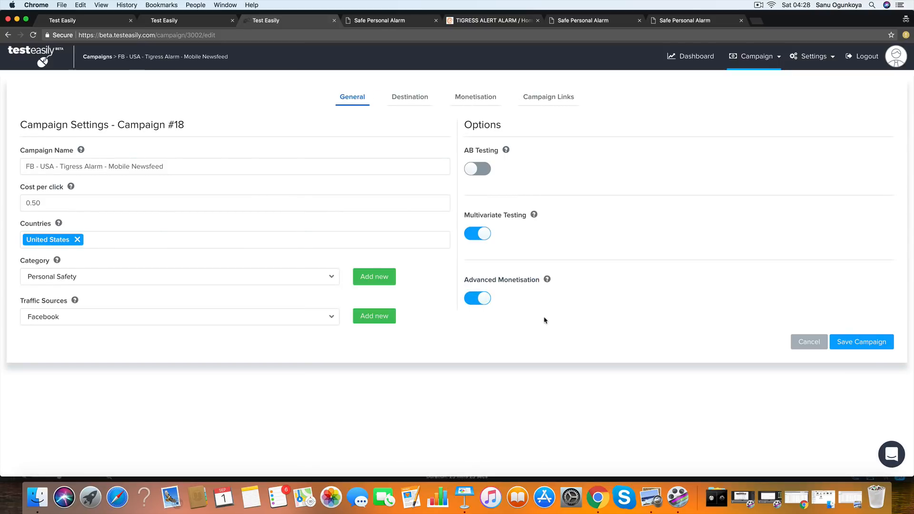
- Set the Back Button Campaign to "Tigress Alert - Back Button Campaign" in the monetisation settings and save the campaign
{"action": "left_click", "coordinate": [479, 98]}
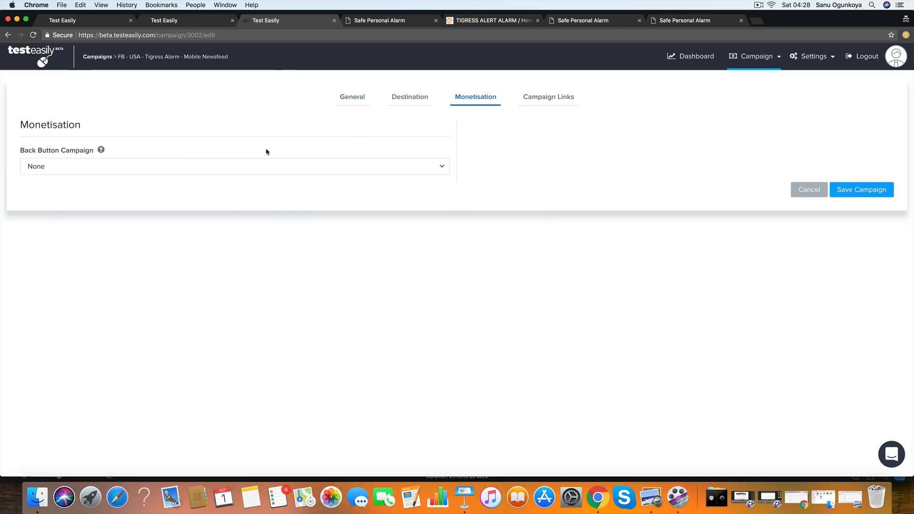
{"action": "left_click_drag", "start_coordinate": [22, 154], "coordinate": [95, 152]}
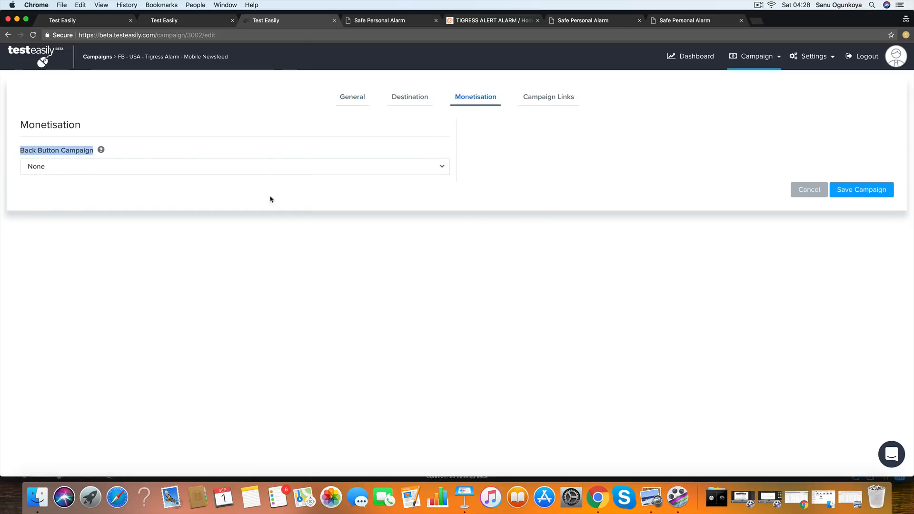
{"action": "left_click", "coordinate": [418, 173]}
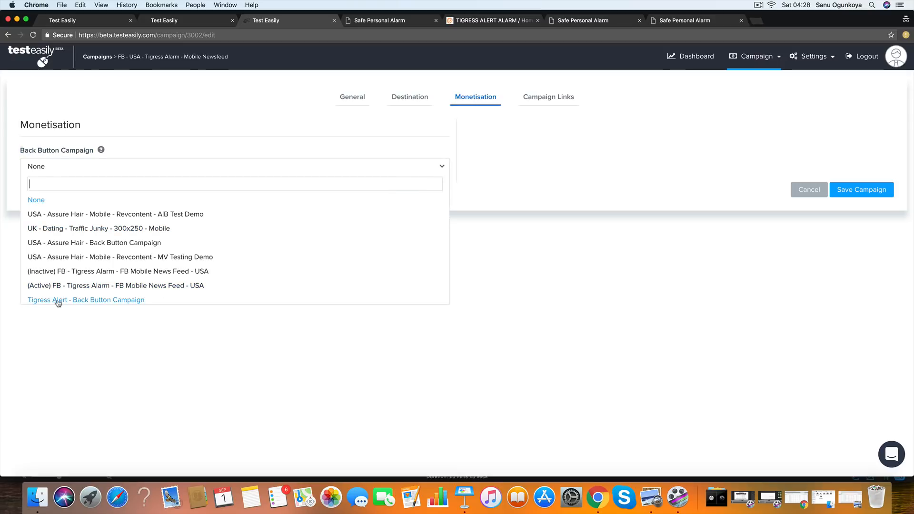
{"action": "left_click", "coordinate": [108, 302]}
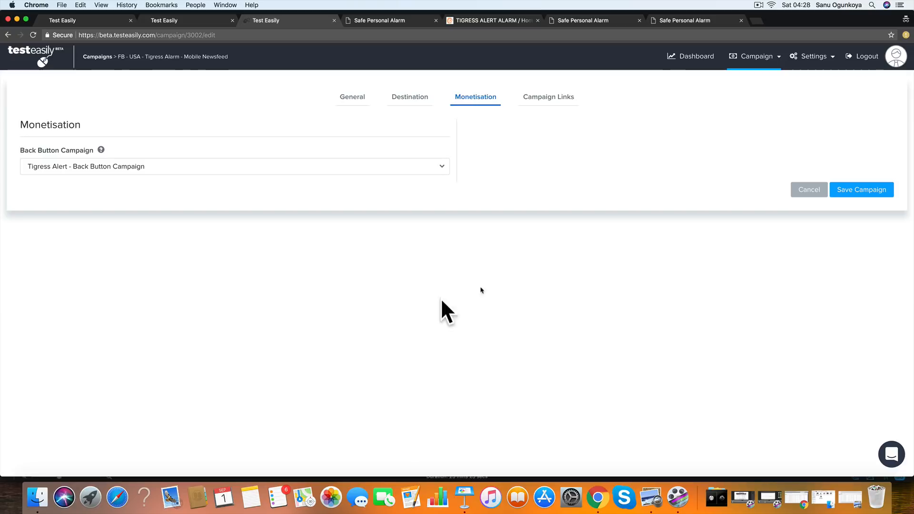
{"action": "left_click", "coordinate": [872, 192]}
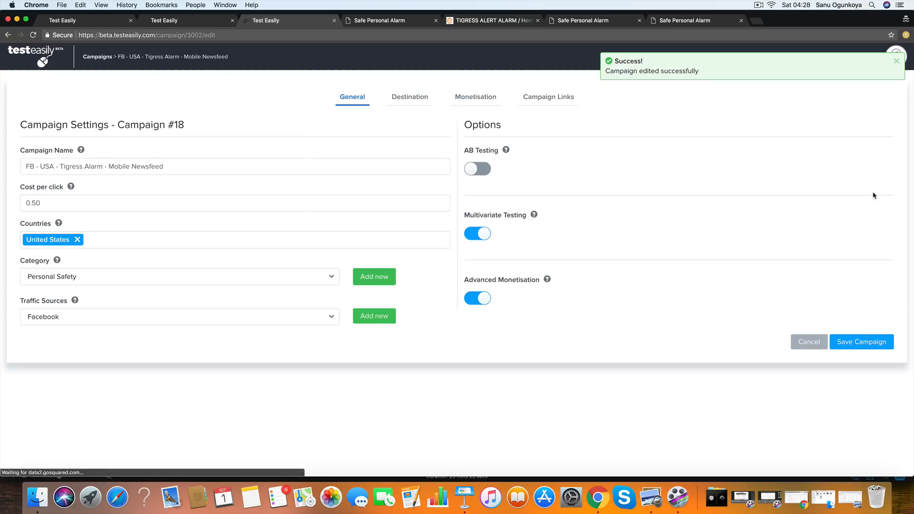
- From the campaign's links page, enter its tracking URL in a new tab with the ad value testing123backbuttontest and select the whole address
{"action": "left_click", "coordinate": [562, 101]}
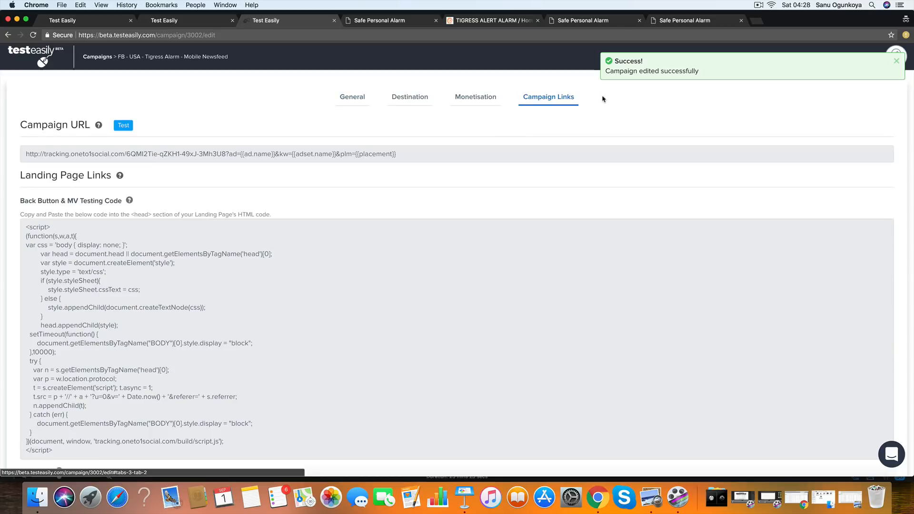
{"action": "left_click", "coordinate": [129, 150]}
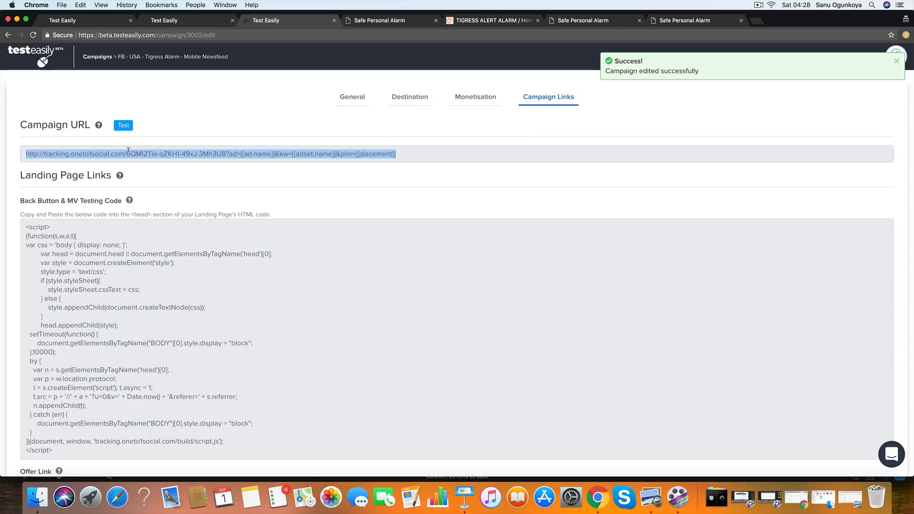
{"action": "left_click", "coordinate": [757, 21]}
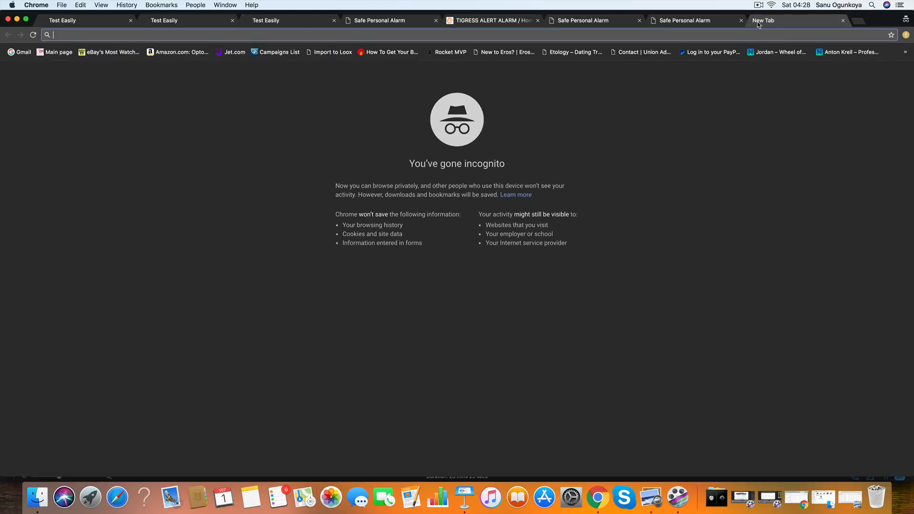
{"action": "key", "text": "super+v"}
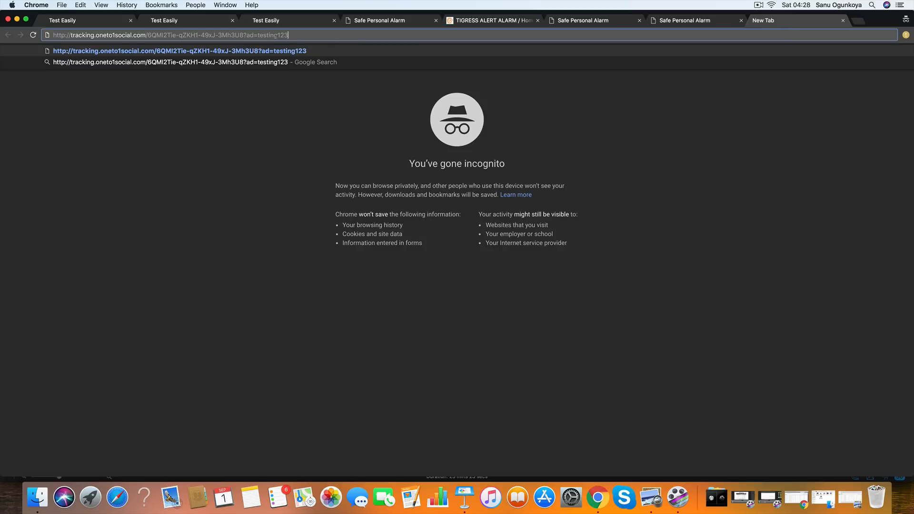
{"action": "type", "text": "backbuttontest"}
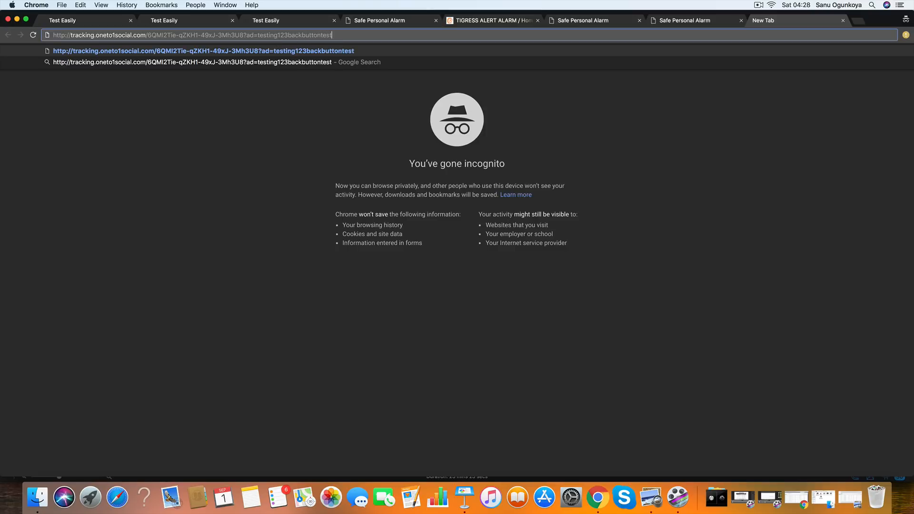
{"action": "key", "text": "super+a"}
{"action": "key", "text": "super+c"}
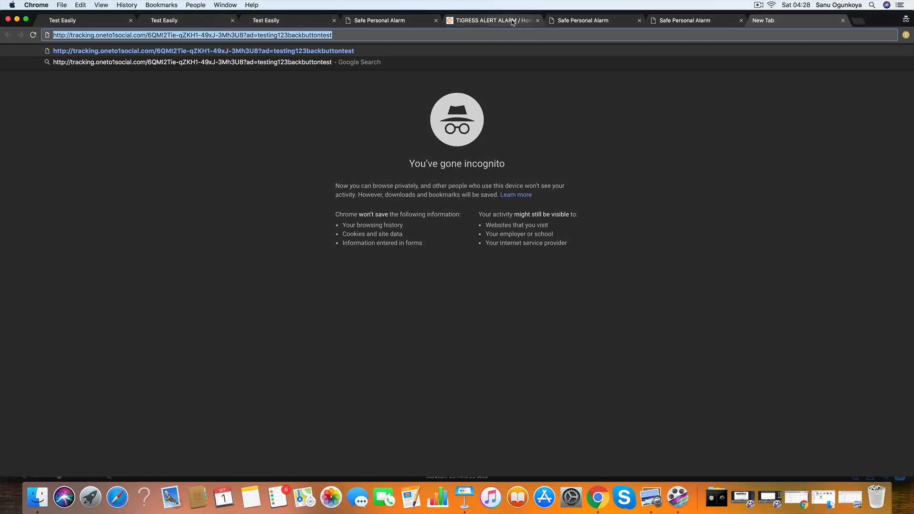
- Close the leftover Safe Personal Alarm and Tigress Alert tabs and one extra Test Easily tab
{"action": "left_click", "coordinate": [388, 21]}
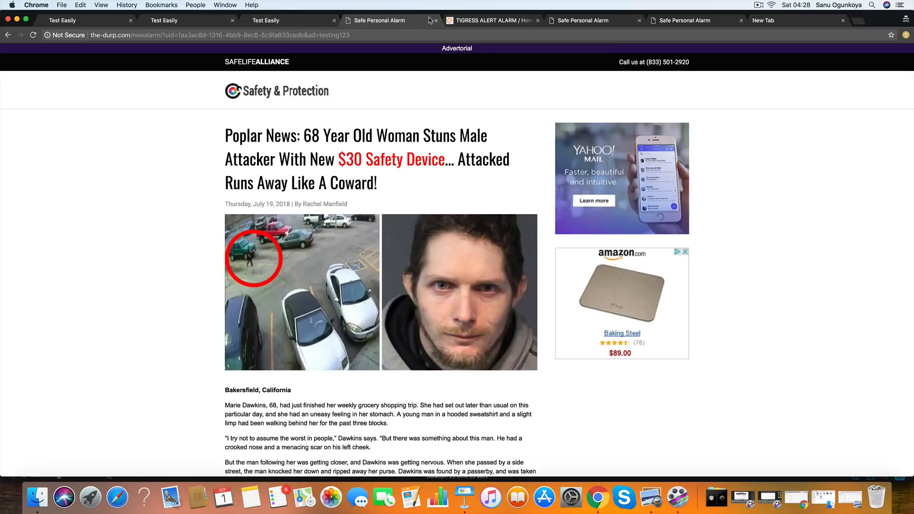
{"action": "left_click", "coordinate": [436, 21]}
{"action": "left_click", "coordinate": [461, 21]}
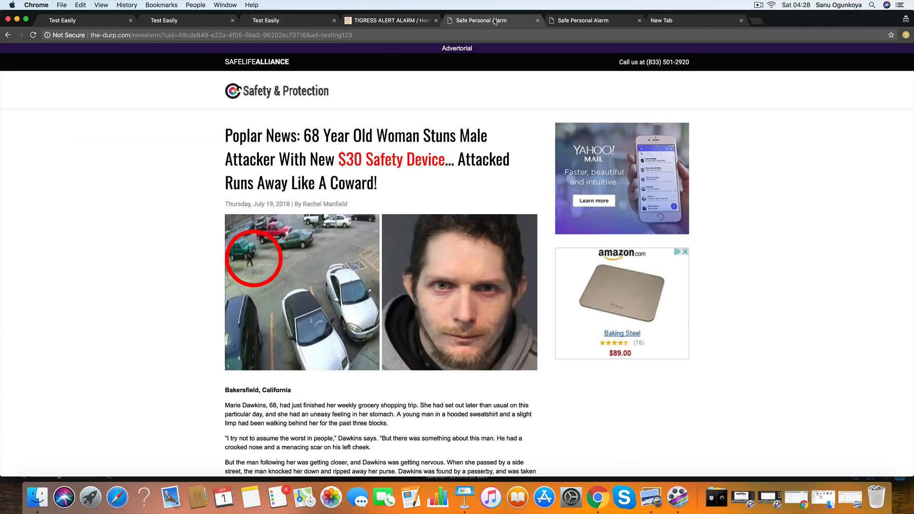
{"action": "left_click", "coordinate": [537, 20]}
{"action": "left_click", "coordinate": [538, 21]}
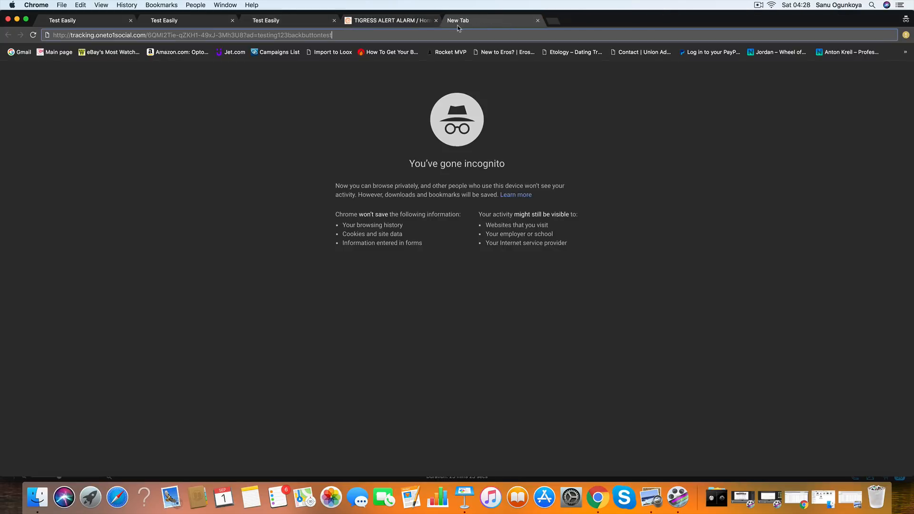
{"action": "left_click", "coordinate": [412, 21]}
{"action": "left_click", "coordinate": [494, 22]}
{"action": "left_click", "coordinate": [419, 22]}
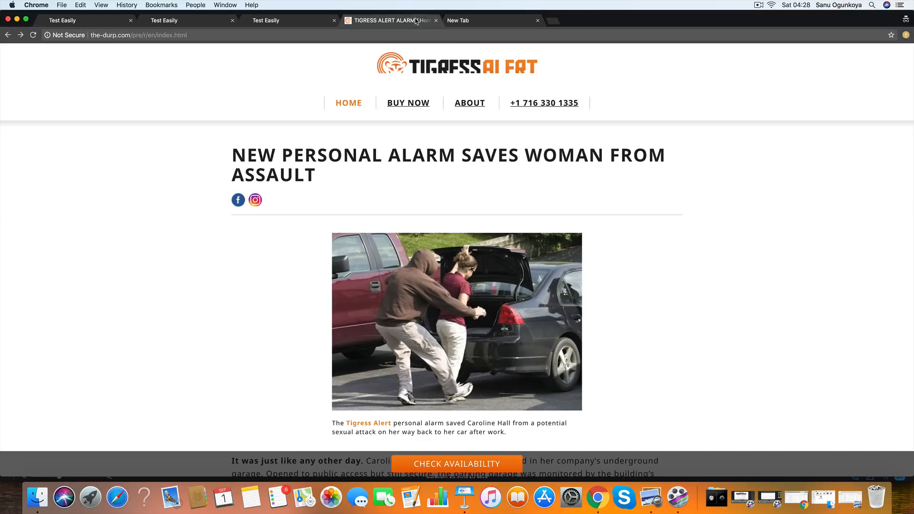
{"action": "left_click", "coordinate": [436, 20]}
{"action": "left_click", "coordinate": [268, 21]}
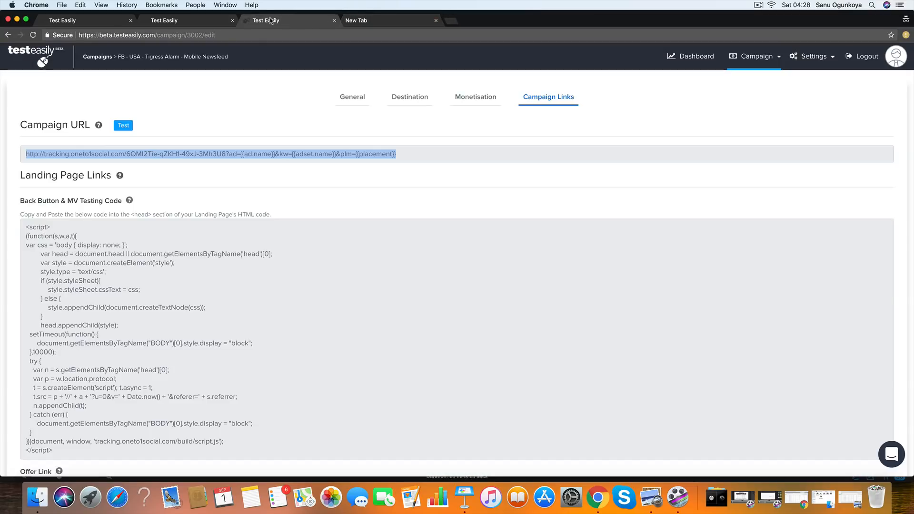
{"action": "left_click", "coordinate": [196, 21]}
{"action": "left_click", "coordinate": [233, 21]}
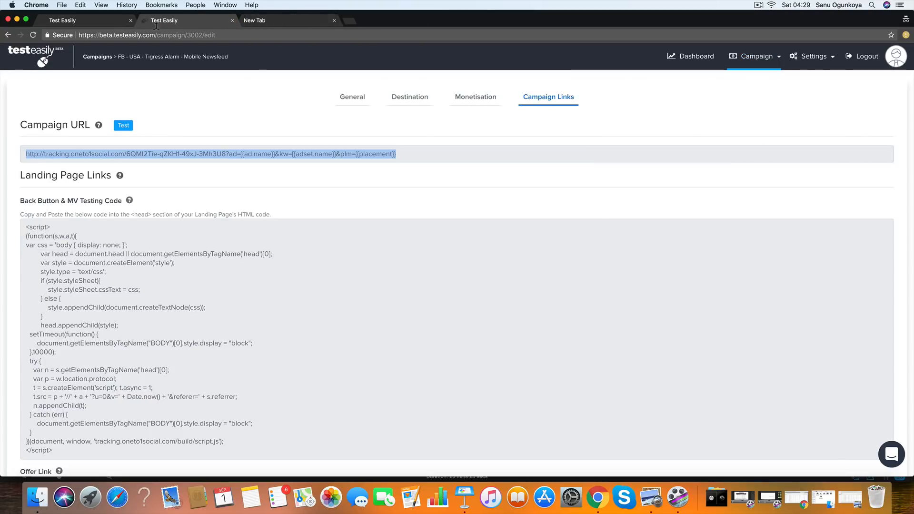
- Load the testing123backbuttontest tracking link and go back from the lander to test the back button redirect
{"action": "left_click", "coordinate": [267, 21]}
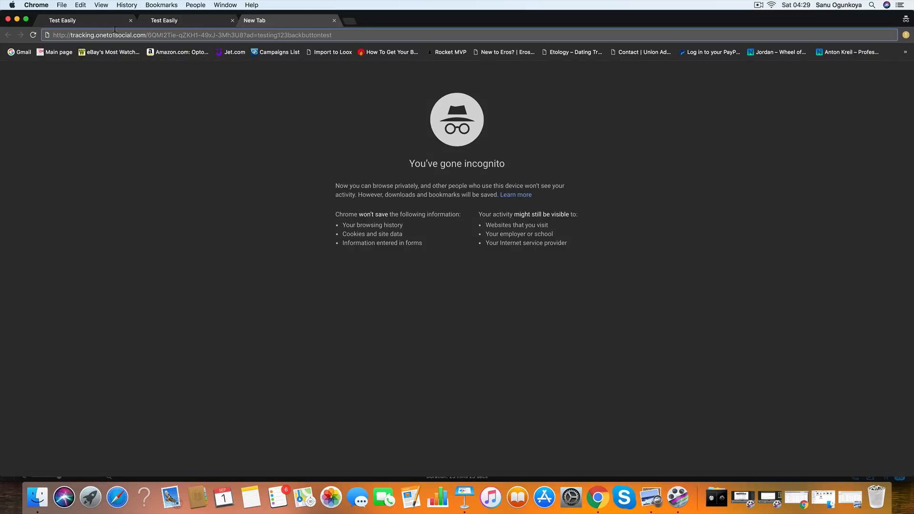
{"action": "left_click", "coordinate": [181, 23]}
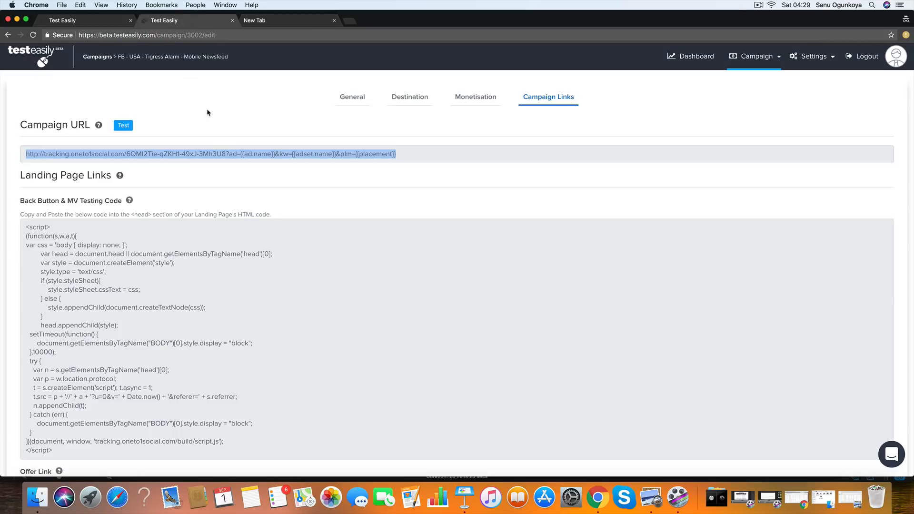
{"action": "left_click", "coordinate": [127, 152]}
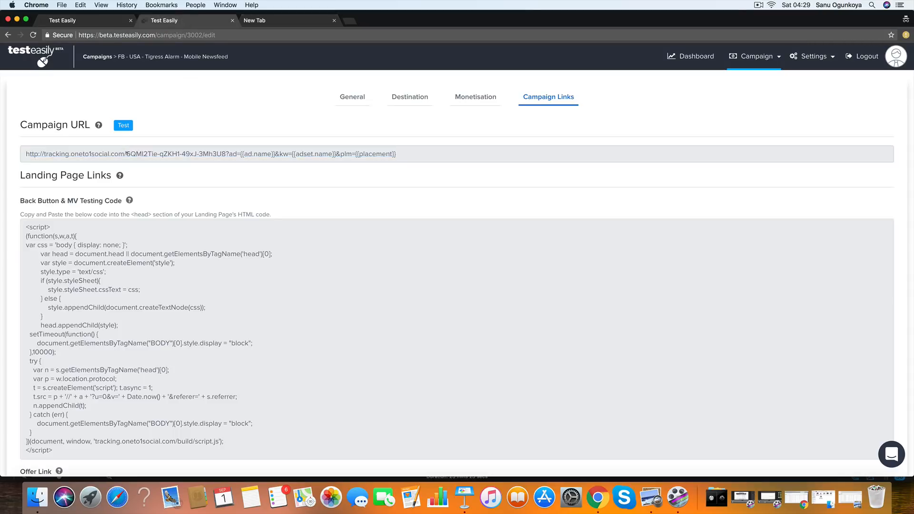
{"action": "left_click", "coordinate": [261, 20]}
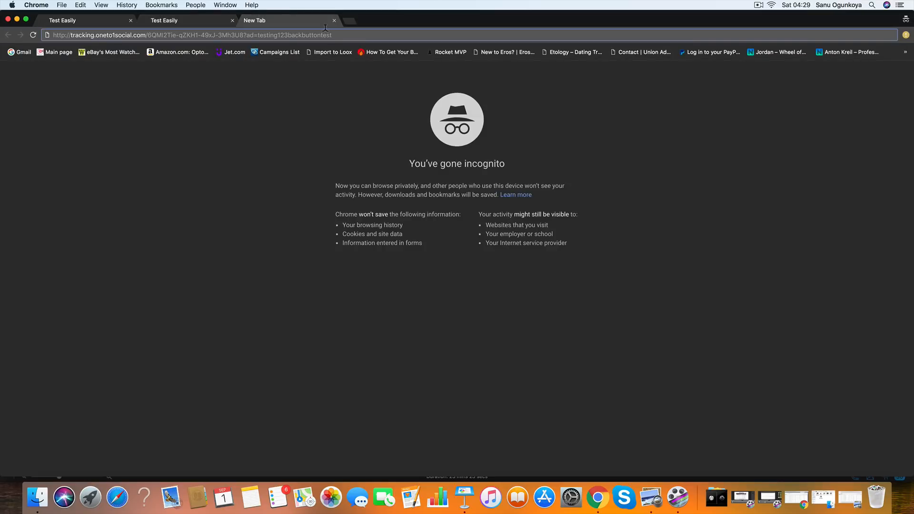
{"action": "key", "text": "Return"}
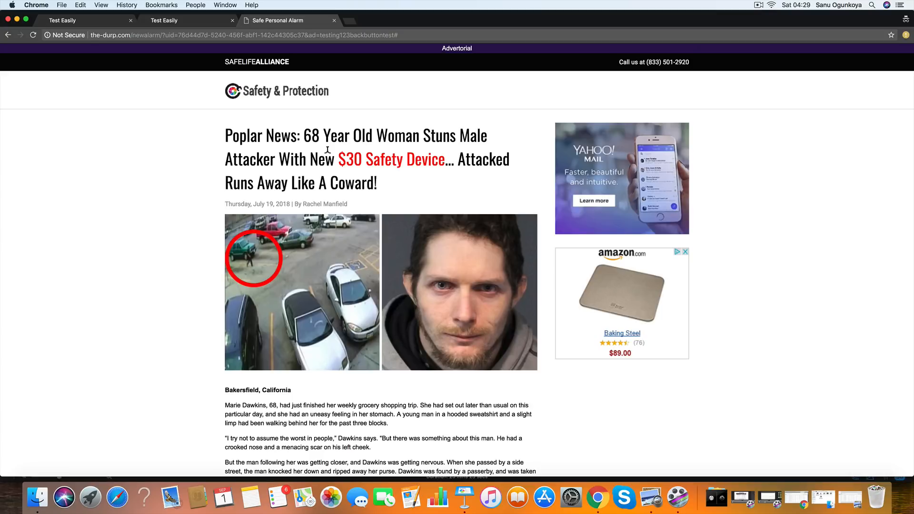
{"action": "left_click", "coordinate": [8, 36]}
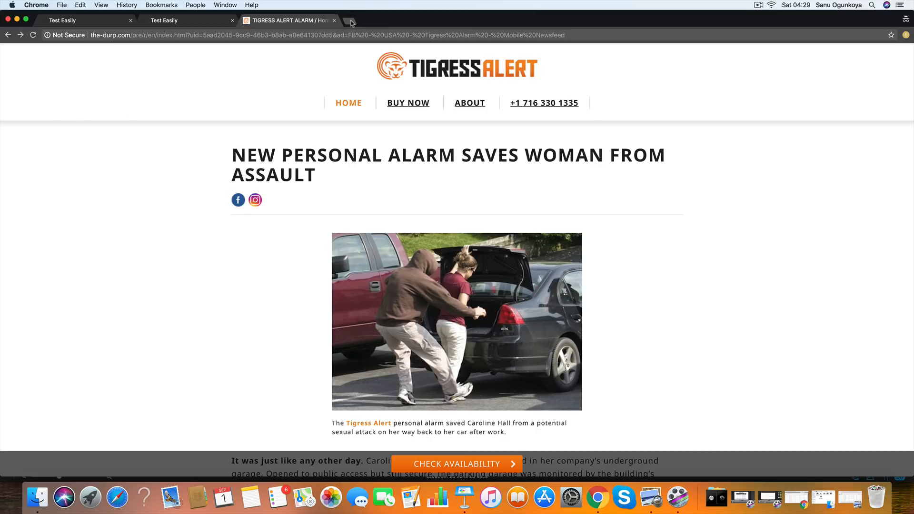
- Close the Tigress Alert tab, reload the same tracking link in a new tab and repeat the back button test
{"action": "left_click", "coordinate": [334, 21]}
{"action": "left_click", "coordinate": [250, 22]}
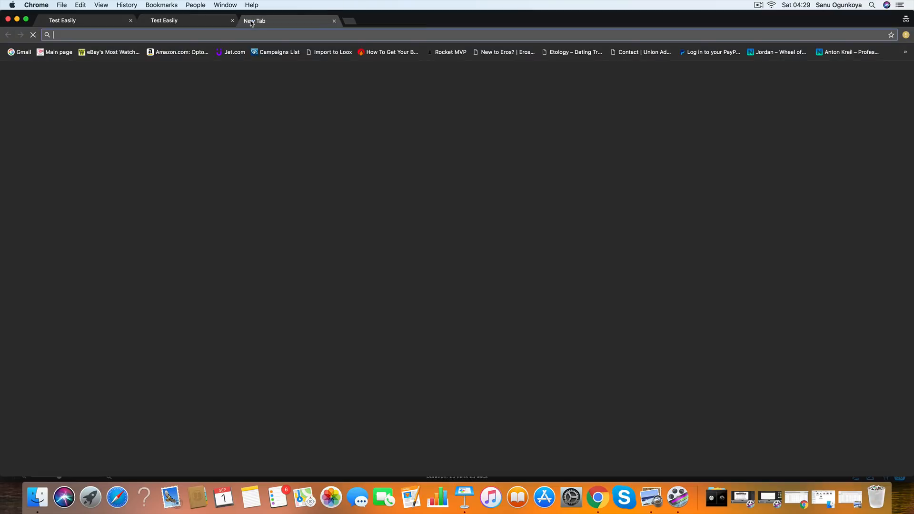
{"action": "key", "text": "super+v"}
{"action": "key", "text": "Return"}
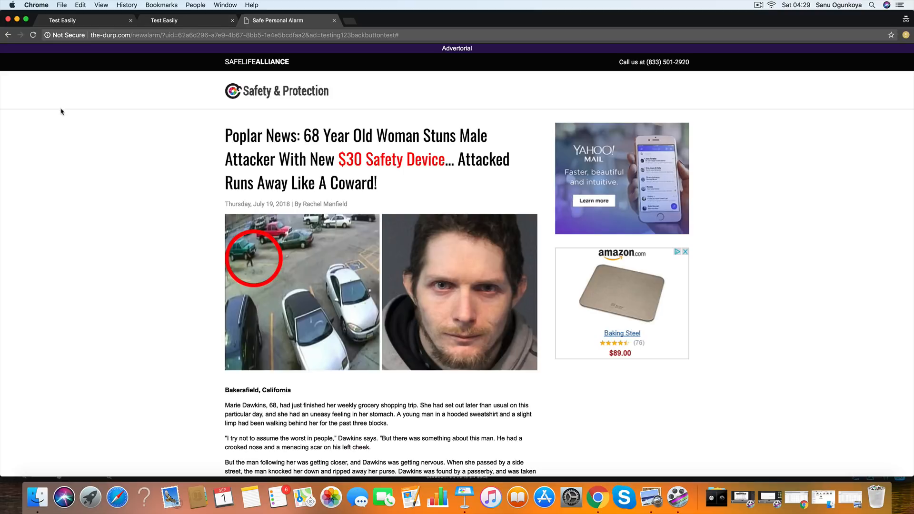
{"action": "left_click", "coordinate": [8, 35]}
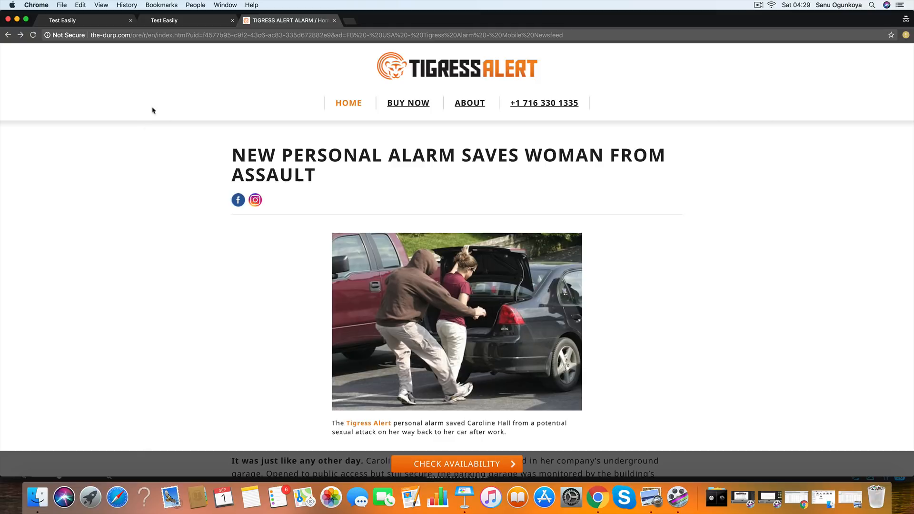
- Return to the campaigns list and check the visits of "Tigress Alert - Back Button Campaign"
{"action": "left_click", "coordinate": [83, 22]}
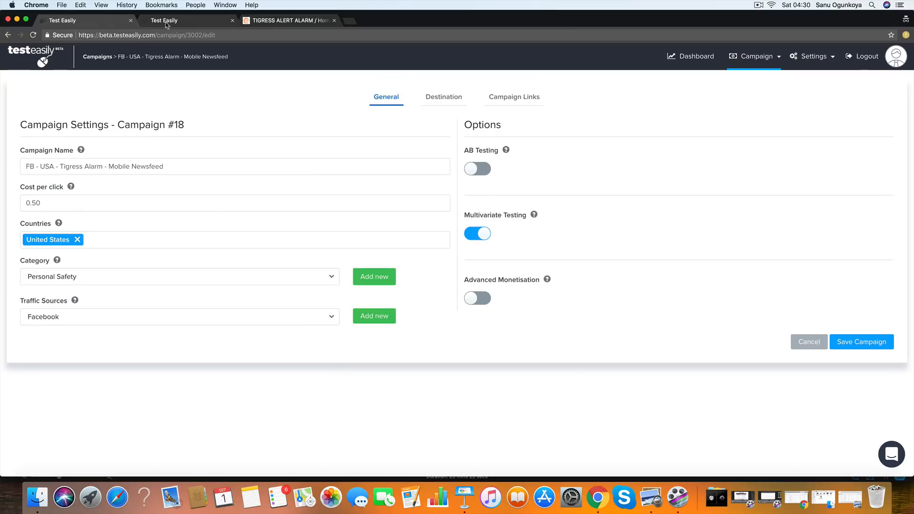
{"action": "left_click", "coordinate": [192, 23]}
{"action": "left_click", "coordinate": [757, 56]}
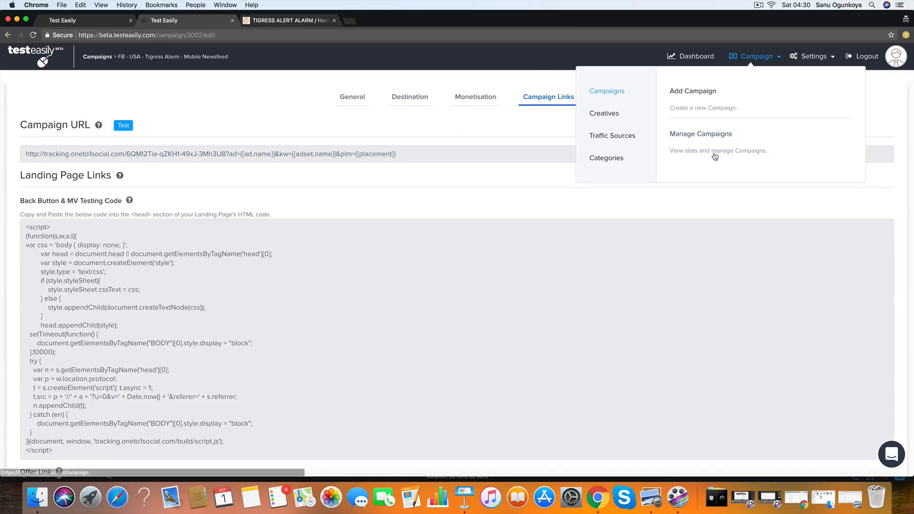
{"action": "left_click", "coordinate": [705, 136]}
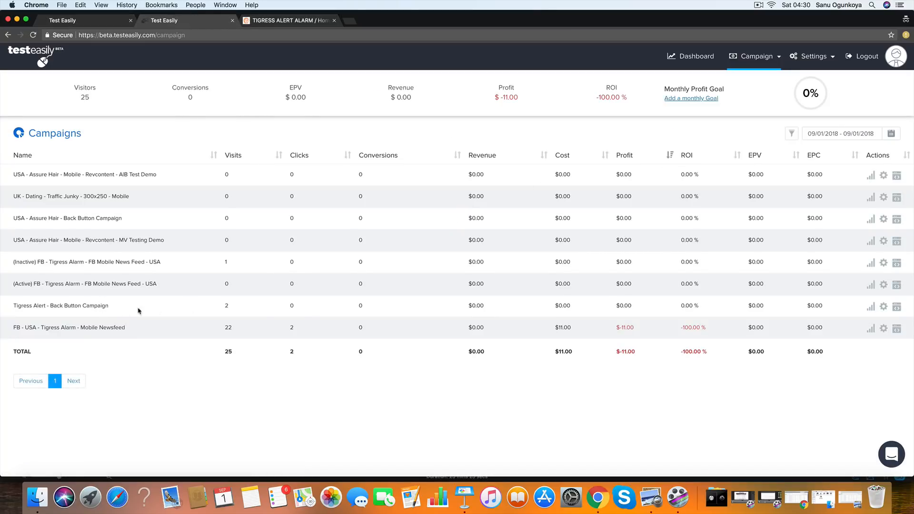
{"action": "left_click_drag", "start_coordinate": [257, 310], "coordinate": [192, 308]}
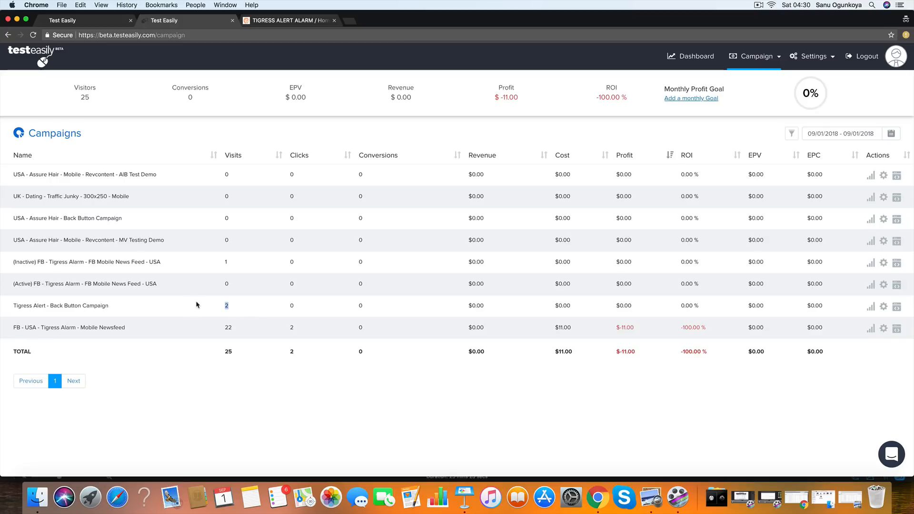
{"action": "left_click_drag", "start_coordinate": [131, 309], "coordinate": [13, 308]}
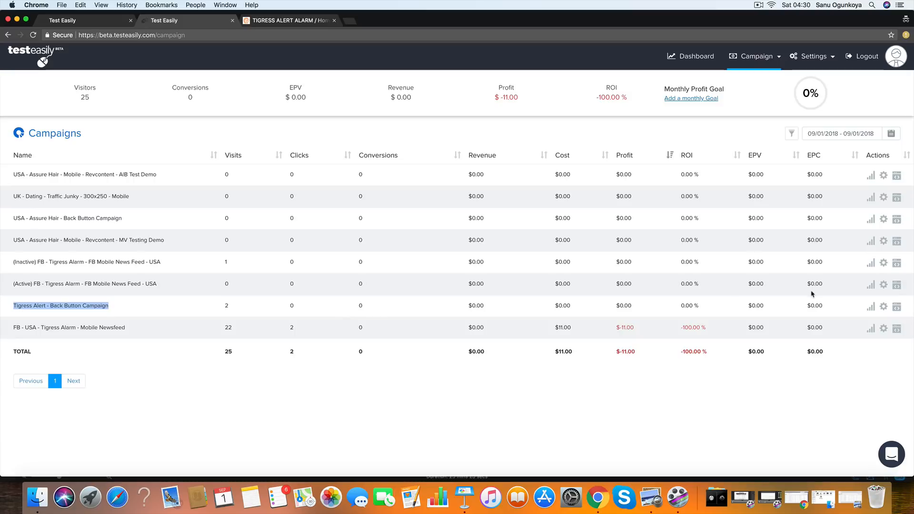
- Open the statistics of "Tigress Alert - Back Button Campaign" and examine which ad/creative the visitors came from
{"action": "left_click", "coordinate": [874, 308]}
{"action": "left_click", "coordinate": [846, 325]}
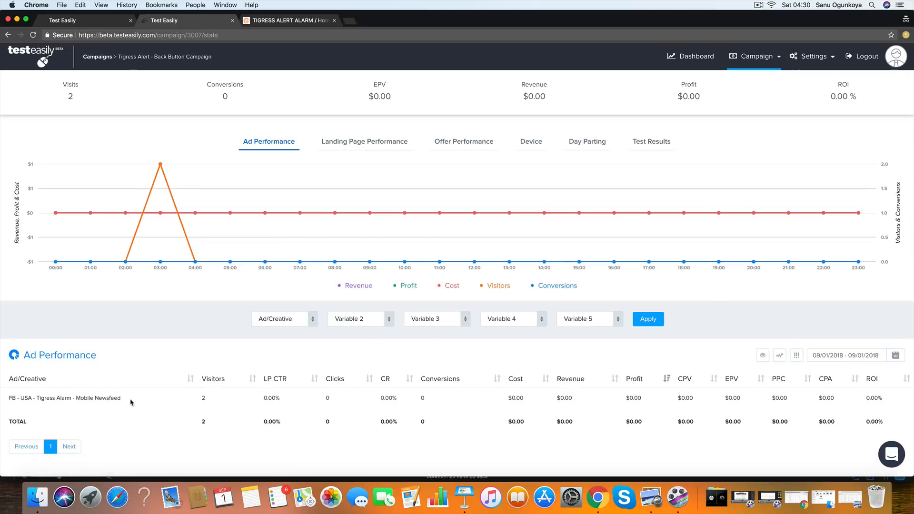
{"action": "left_click_drag", "start_coordinate": [131, 400], "coordinate": [2, 398]}
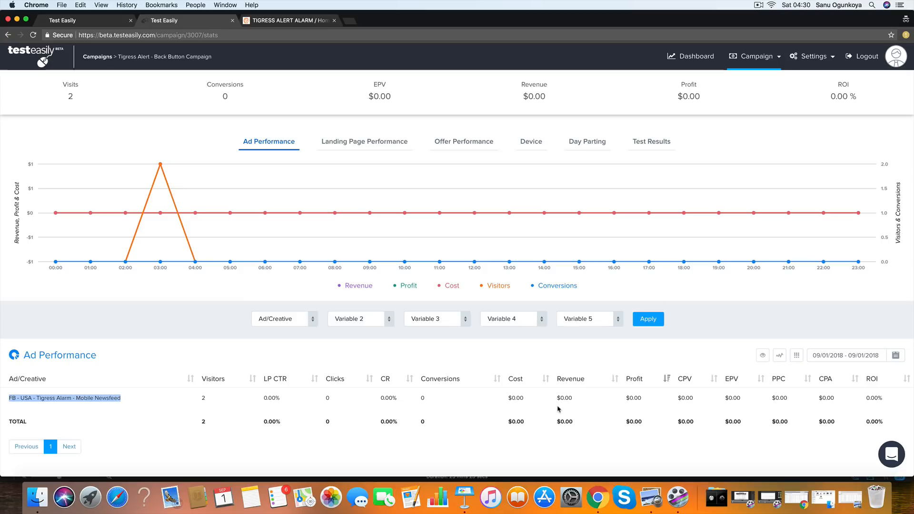
- Return to the campaigns list and reset the statistics of "Tigress Alert - Back Button Campaign"
{"action": "left_click", "coordinate": [112, 22]}
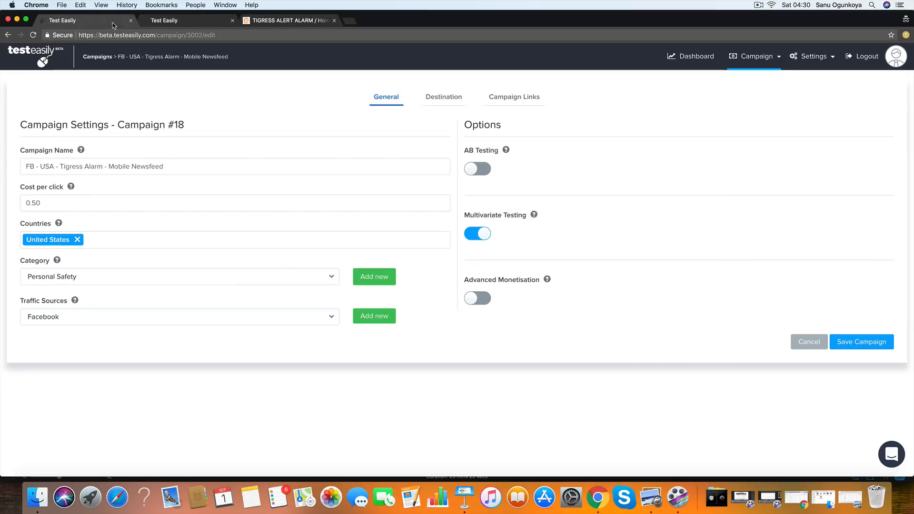
{"action": "left_click", "coordinate": [209, 21]}
{"action": "left_click", "coordinate": [756, 56]}
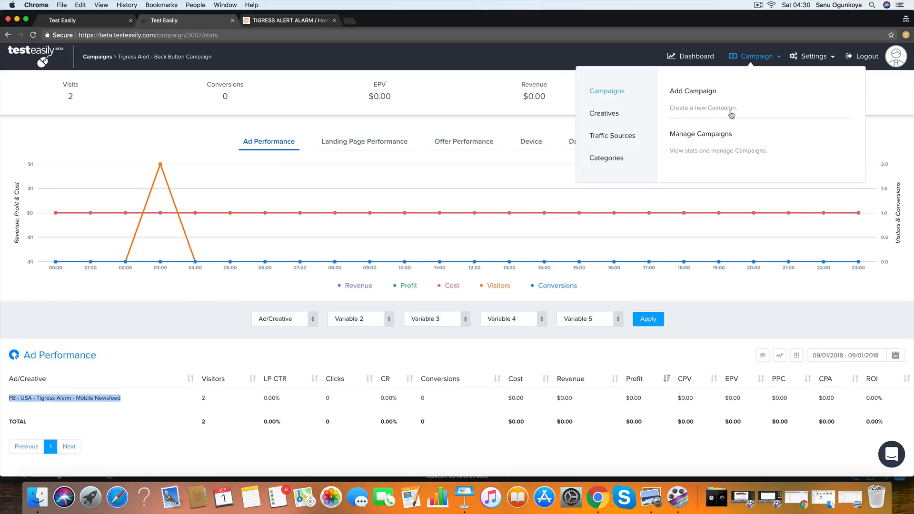
{"action": "left_click", "coordinate": [698, 137]}
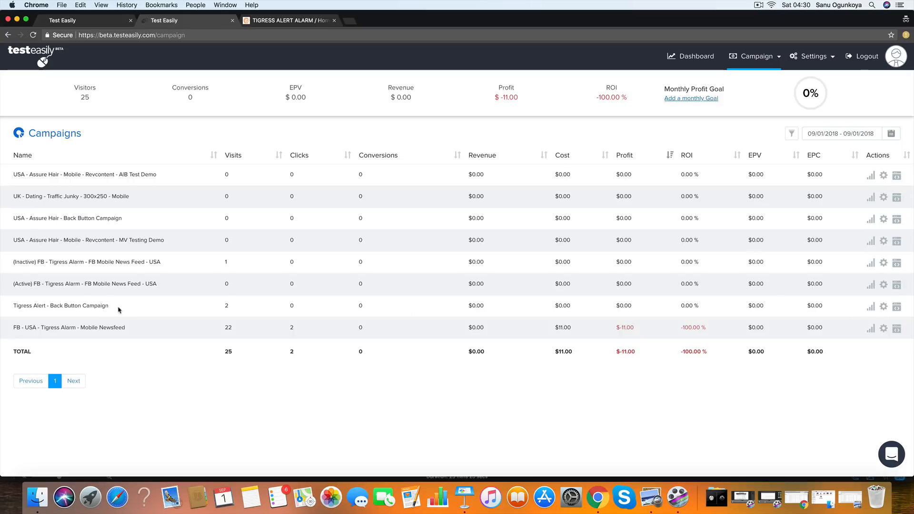
{"action": "left_click_drag", "start_coordinate": [118, 309], "coordinate": [6, 311]}
{"action": "left_click", "coordinate": [884, 307]}
{"action": "left_click", "coordinate": [861, 365]}
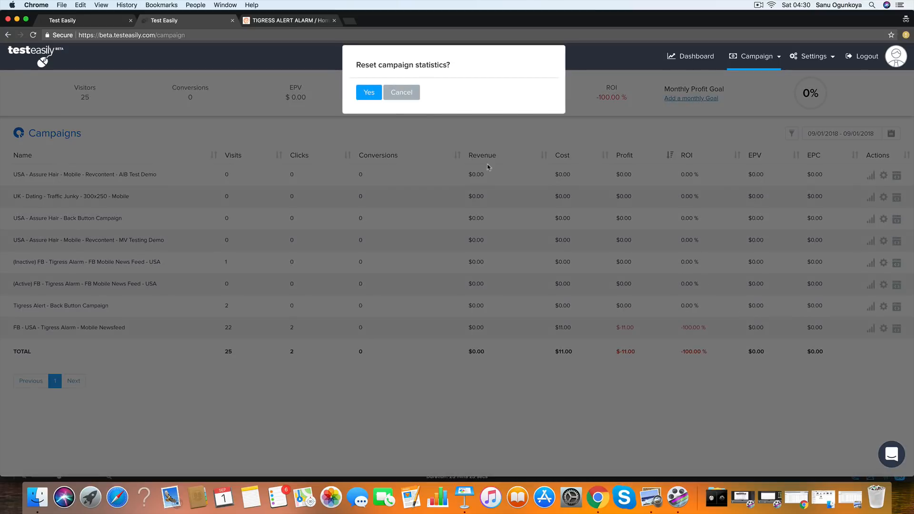
{"action": "left_click", "coordinate": [369, 92]}
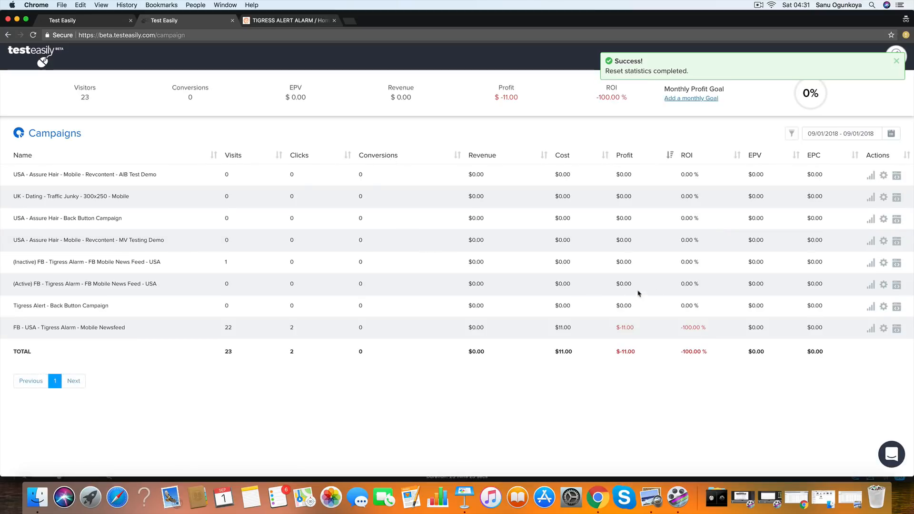
- Open the visual editor for "Tigress Alert - Back Button Campaign" and set Version A of the Orange Lander to Active
{"action": "left_click", "coordinate": [884, 307]}
{"action": "left_click", "coordinate": [852, 337]}
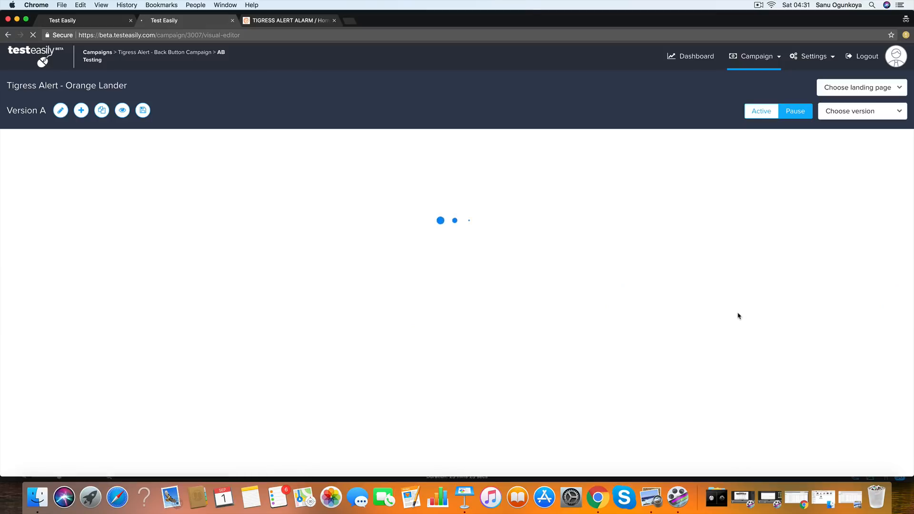
{"action": "left_click", "coordinate": [761, 111]}
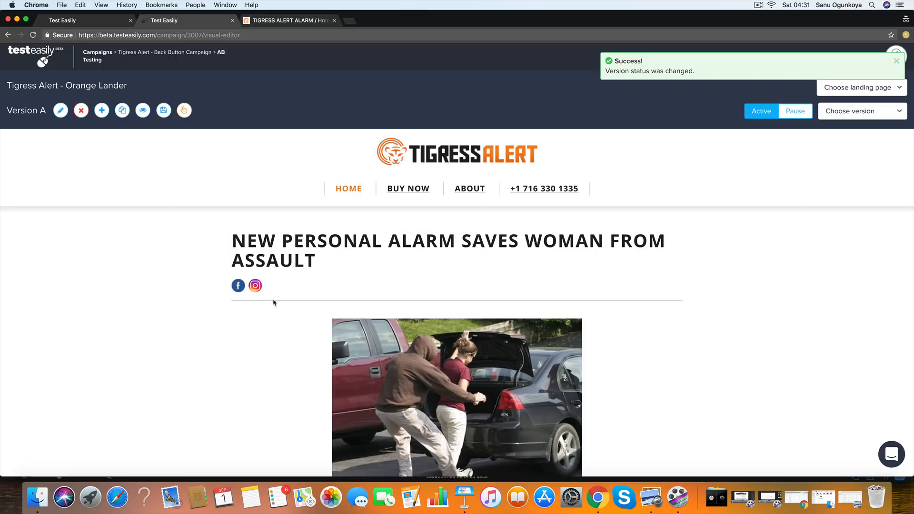
- Add Version B to the Orange Lander landing page and switch the editor to that version
{"action": "left_click", "coordinate": [101, 110]}
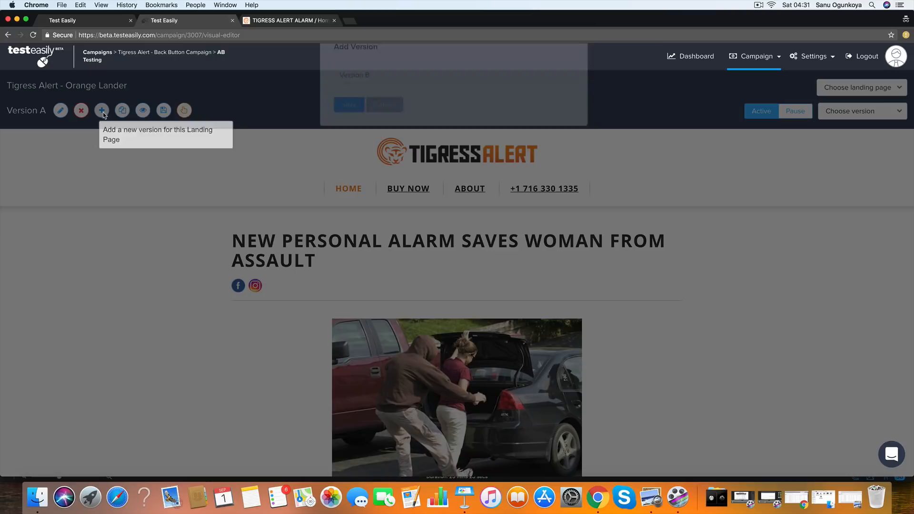
{"action": "left_click", "coordinate": [347, 123]}
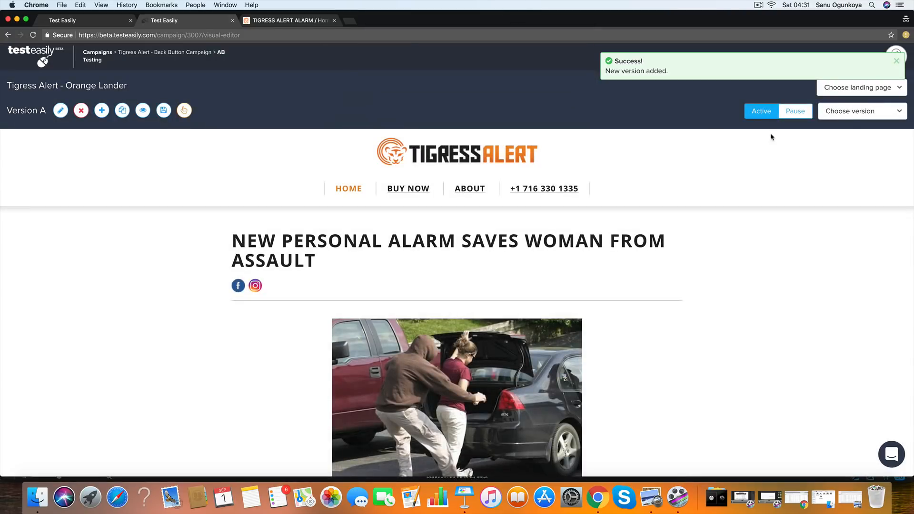
{"action": "left_click", "coordinate": [854, 111]}
{"action": "left_click", "coordinate": [860, 173]}
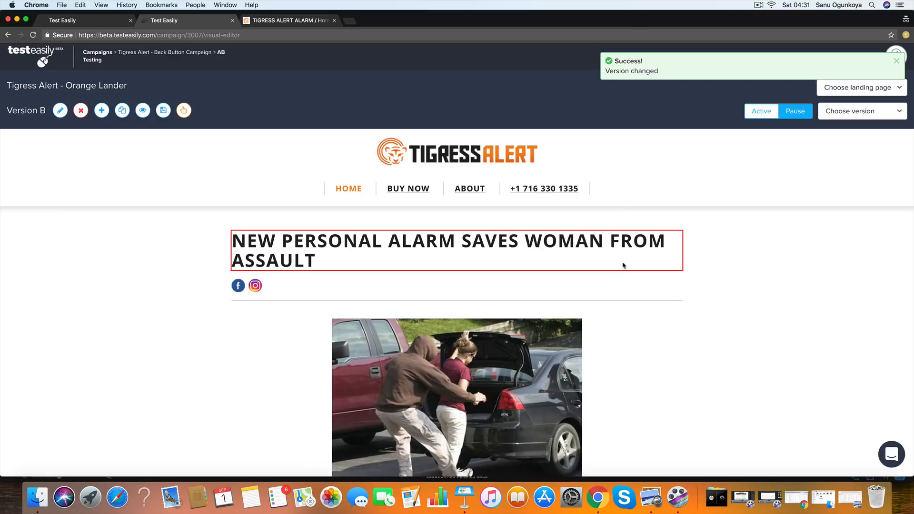
- Replace the parking-lot photo below the headline with the Headerimage_tigressalert_Home-1-3 GIF from the Tigress Alert folder
{"action": "scroll", "coordinate": [526, 266], "scroll_direction": "down", "scroll_amount": 2}
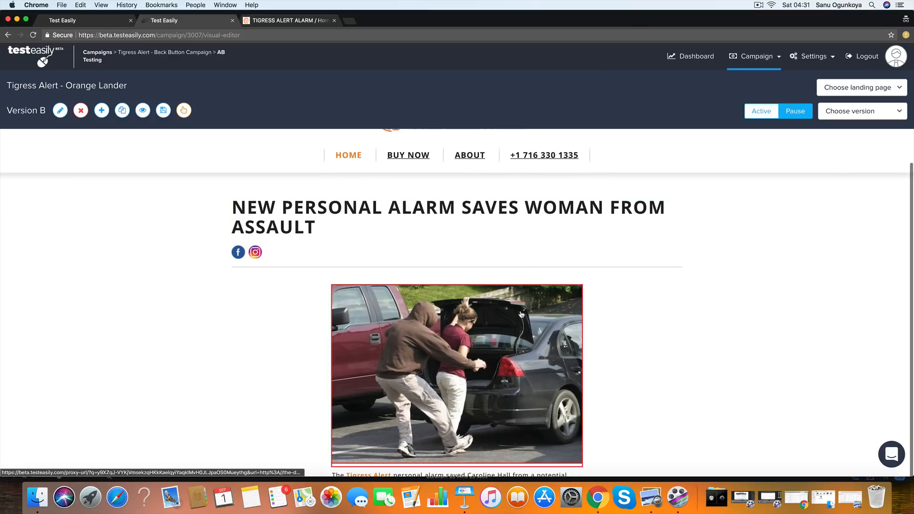
{"action": "scroll", "coordinate": [514, 310], "scroll_direction": "down", "scroll_amount": 1}
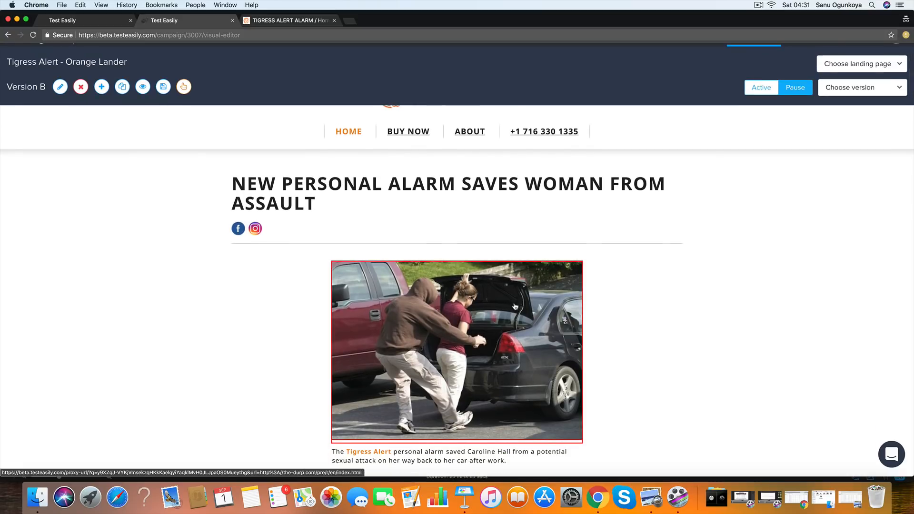
{"action": "scroll", "coordinate": [516, 305], "scroll_direction": "up", "scroll_amount": 1}
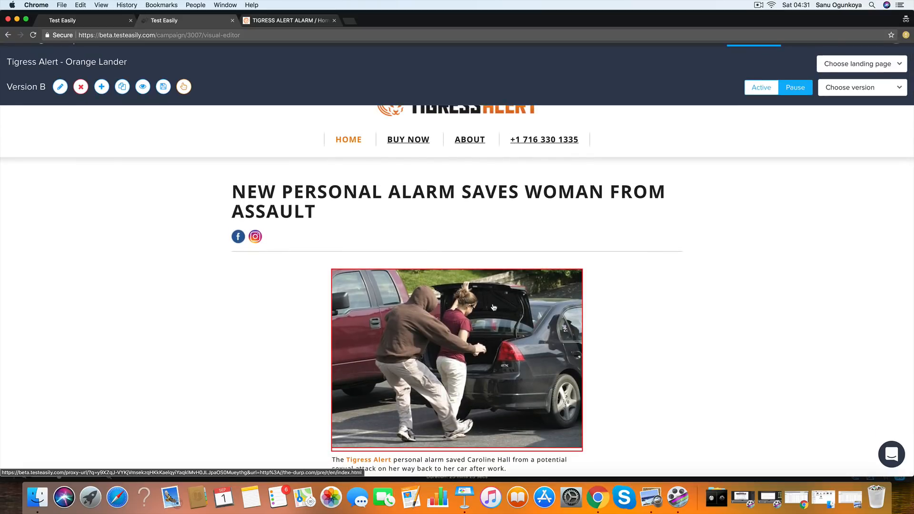
{"action": "left_click", "coordinate": [494, 307]}
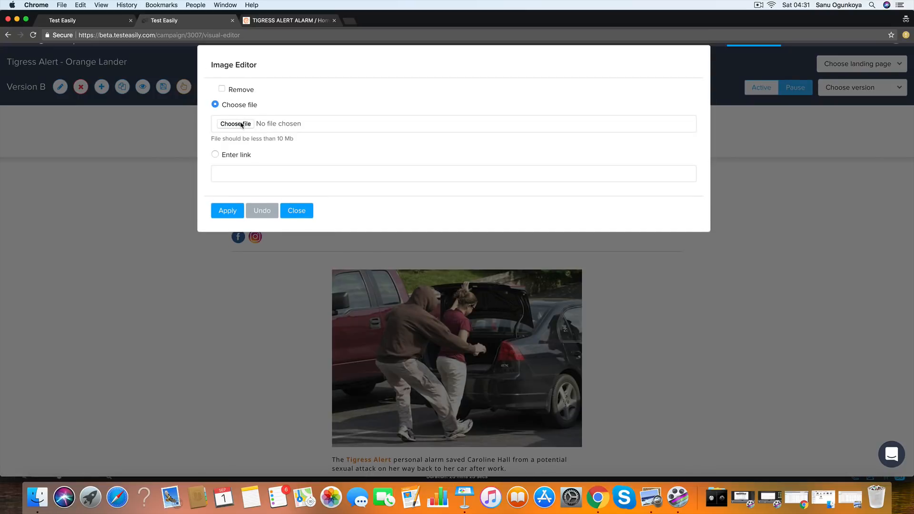
{"action": "left_click", "coordinate": [241, 125]}
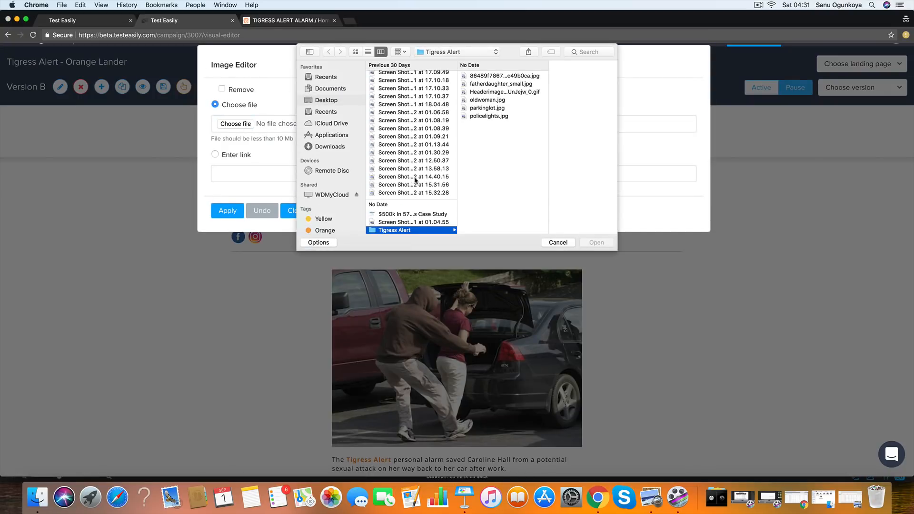
{"action": "left_click", "coordinate": [490, 92]}
{"action": "left_click", "coordinate": [596, 243]}
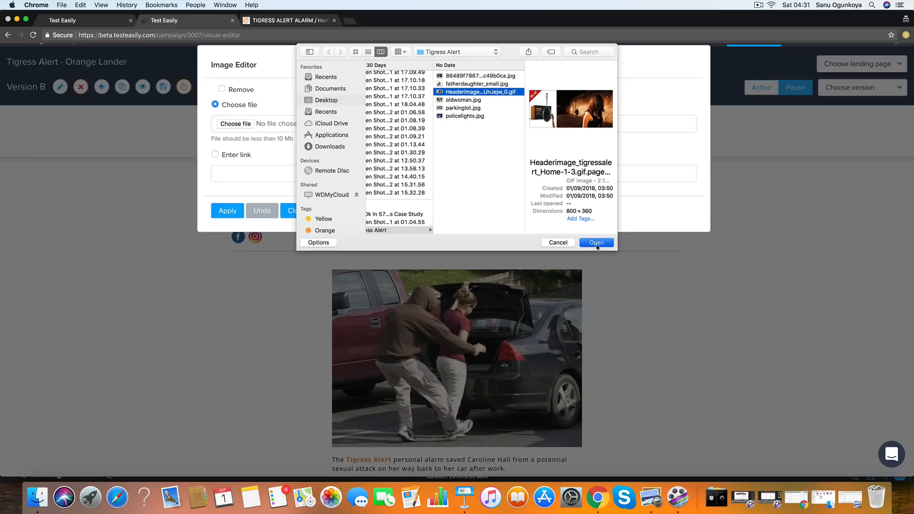
{"action": "left_click", "coordinate": [227, 215]}
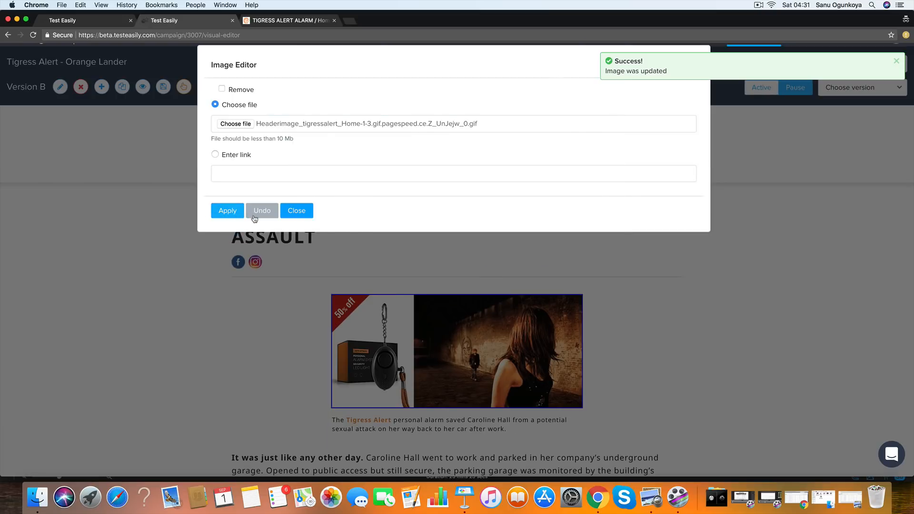
{"action": "left_click", "coordinate": [296, 212]}
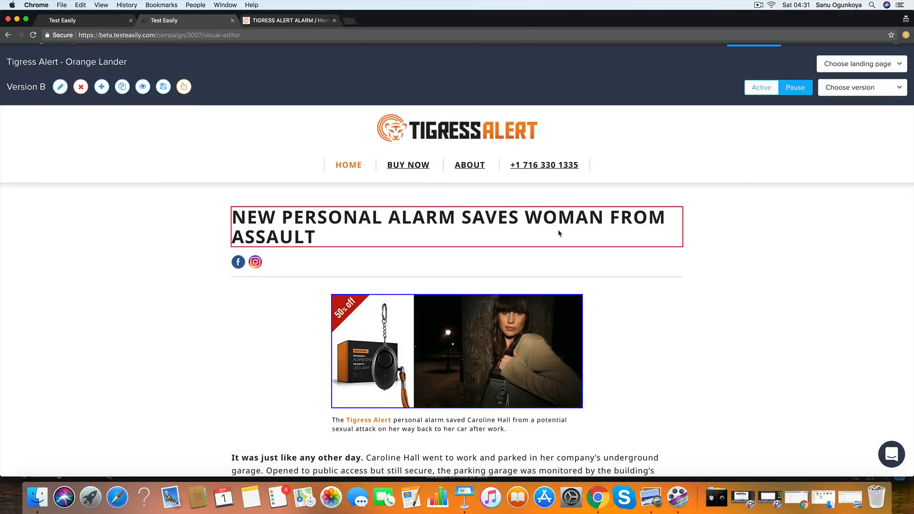
- Replace the page headline's text with "Women In" followed by the dynamic city placeholder {%city%}
{"action": "left_click", "coordinate": [559, 234]}
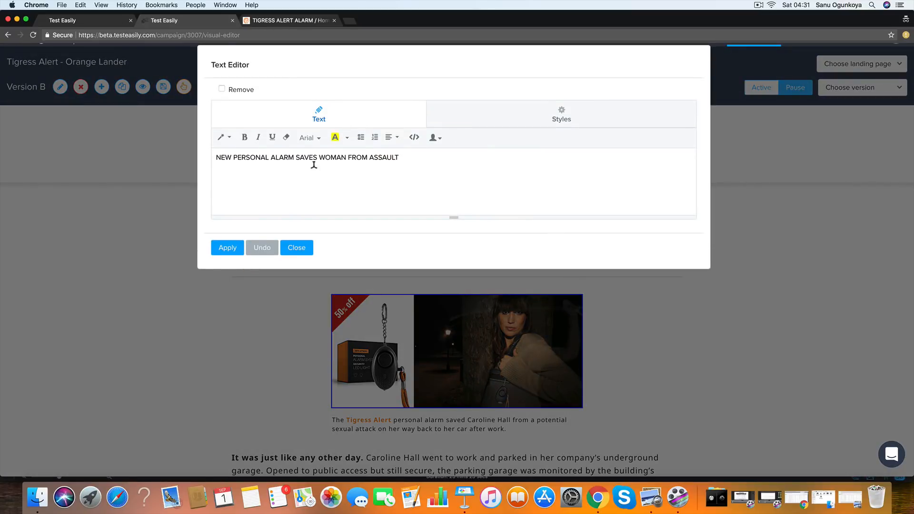
{"action": "triple_click", "coordinate": [366, 158]}
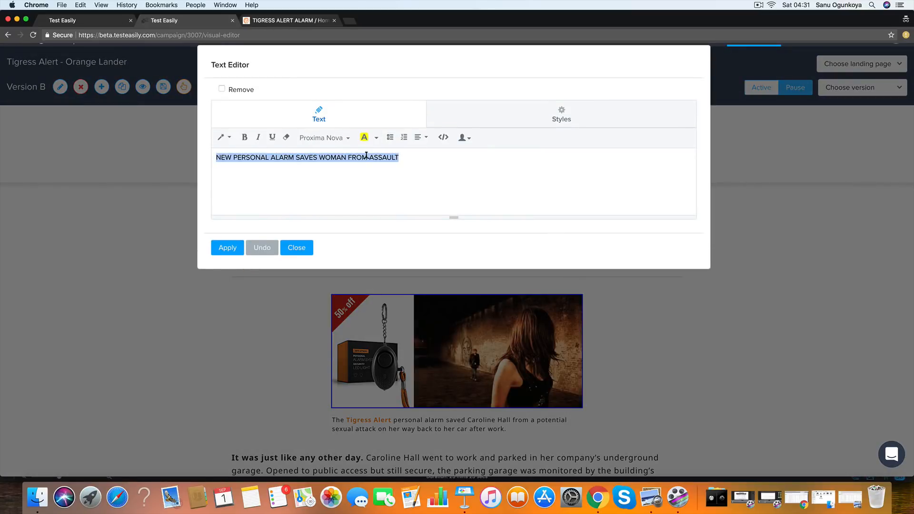
{"action": "type", "text": "WOMEN"}
{"action": "key", "text": "BackSpace"}
{"action": "key", "text": "BackSpace"}
{"action": "key", "text": "BackSpace"}
{"action": "key", "text": "BackSpace"}
{"action": "key", "text": "BackSpace"}
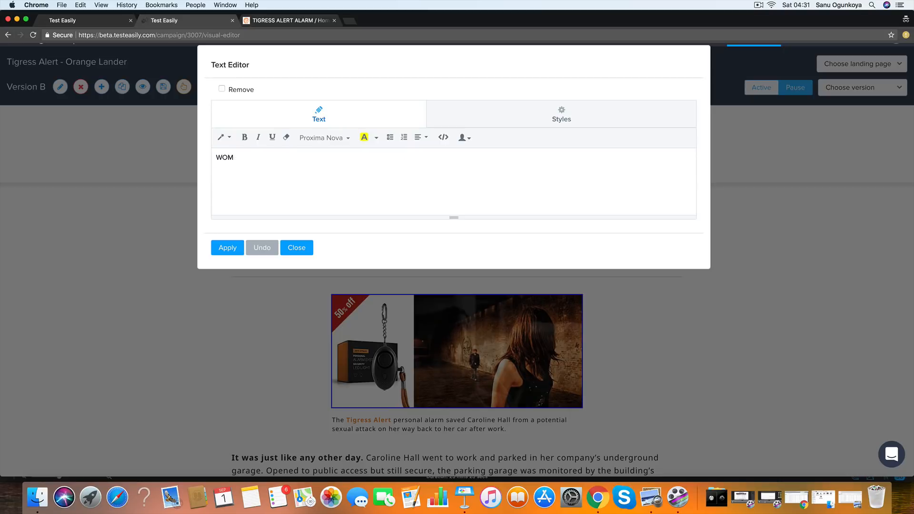
{"action": "type", "text": "eomn"}
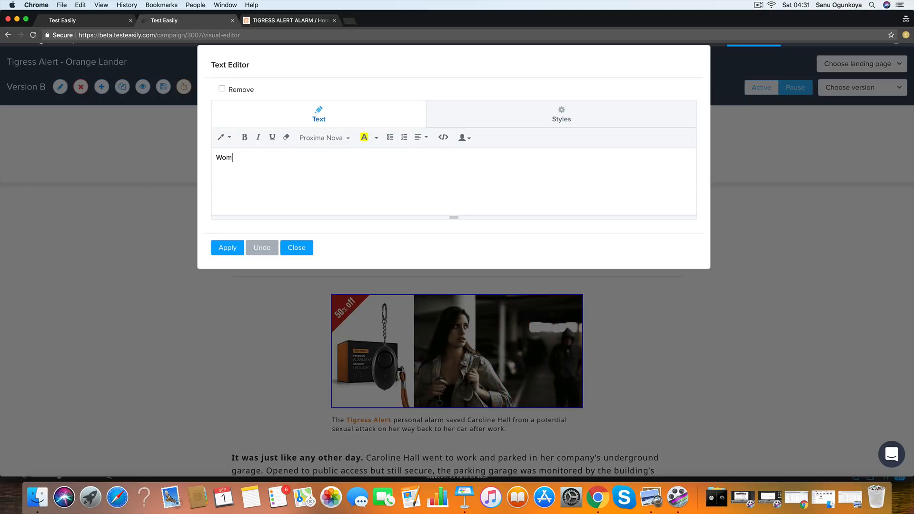
{"action": "type", "text": "n In"}
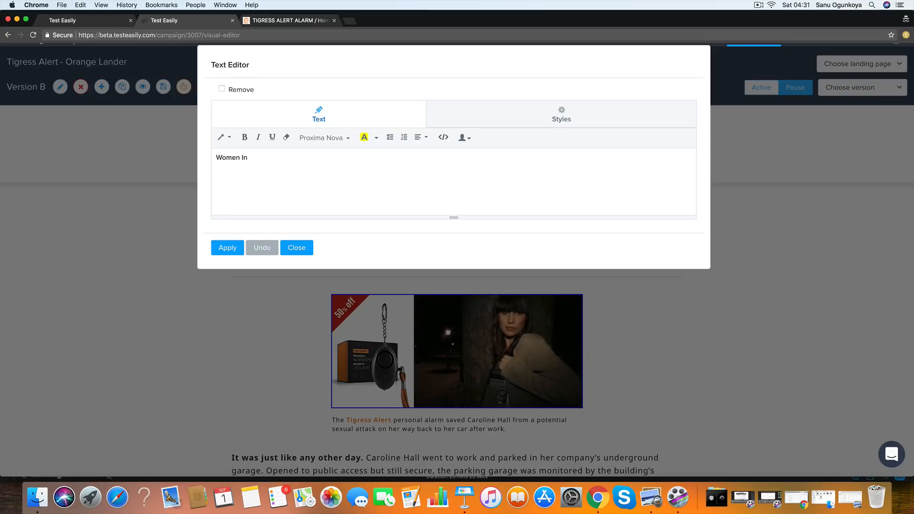
{"action": "left_click", "coordinate": [463, 138]}
{"action": "left_click", "coordinate": [492, 158]}
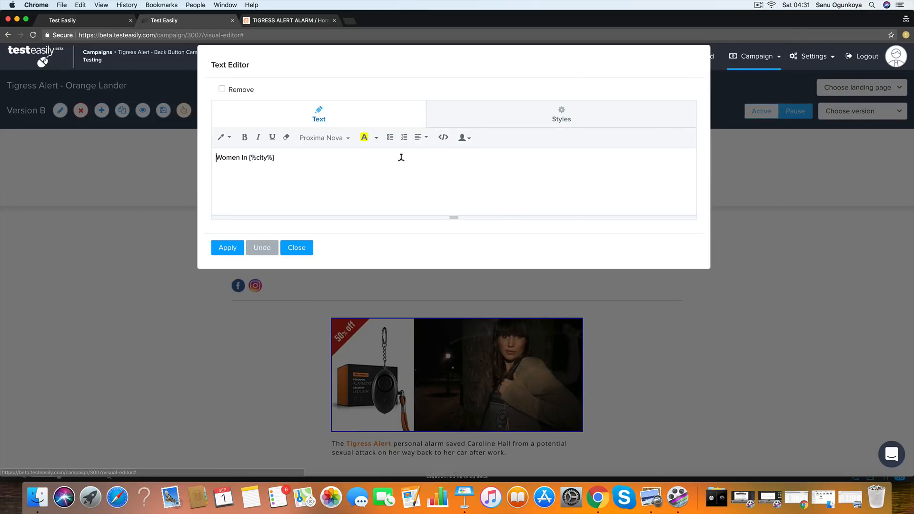
- Complete the headline after the city placeholder with "Get 50% Off This Safety Device That Warns Off Predators!"
{"action": "type", "text": "Get"}
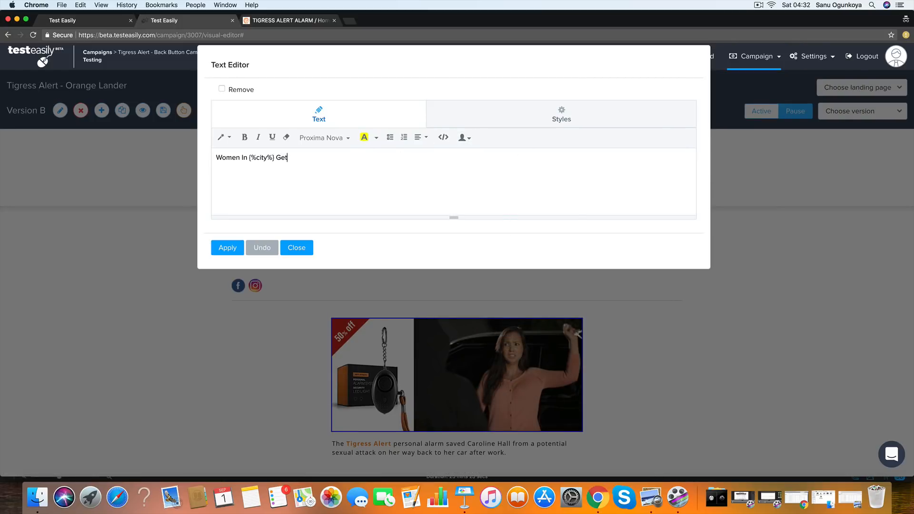
{"action": "type", "text": " 50%"}
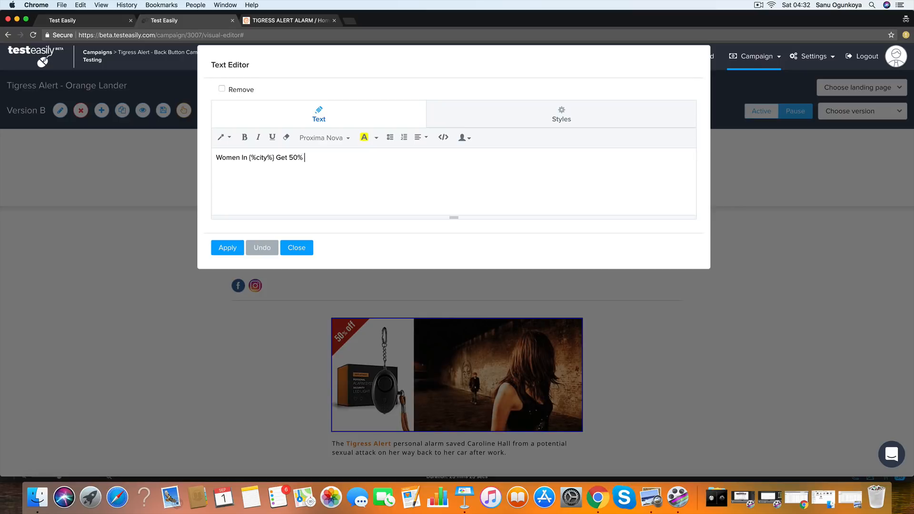
{"action": "type", "text": " Off This"}
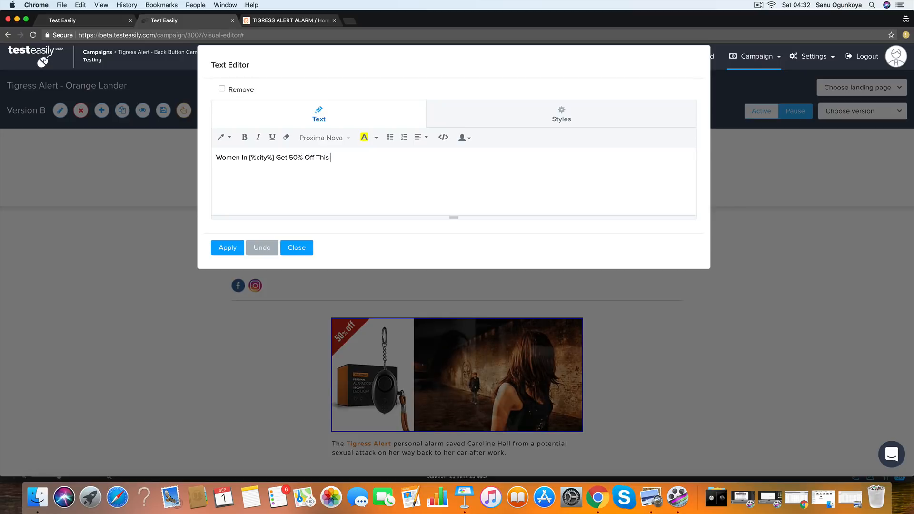
{"action": "type", "text": " N"}
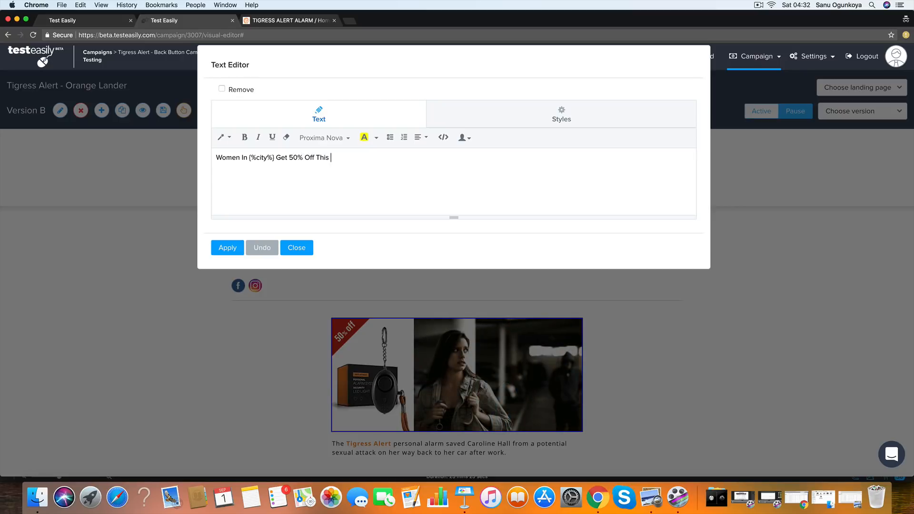
{"action": "type", "text": "afety "}
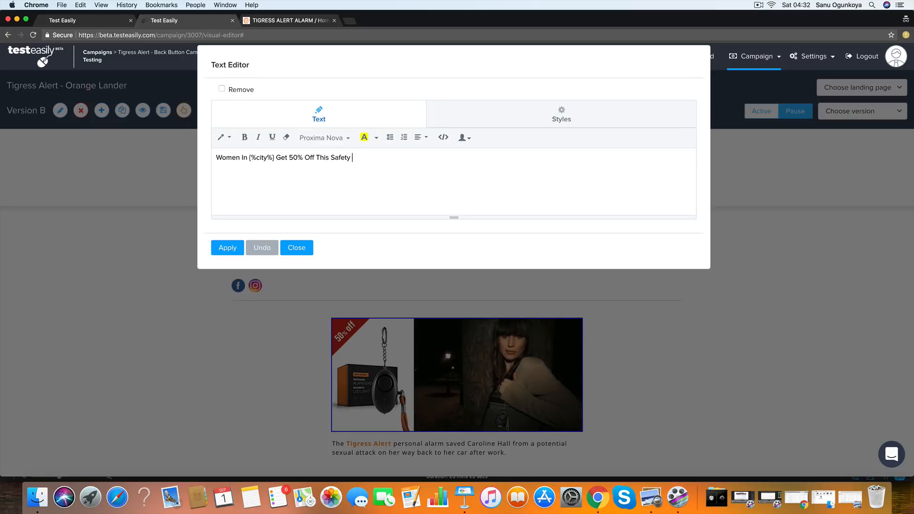
{"action": "type", "text": "Device "}
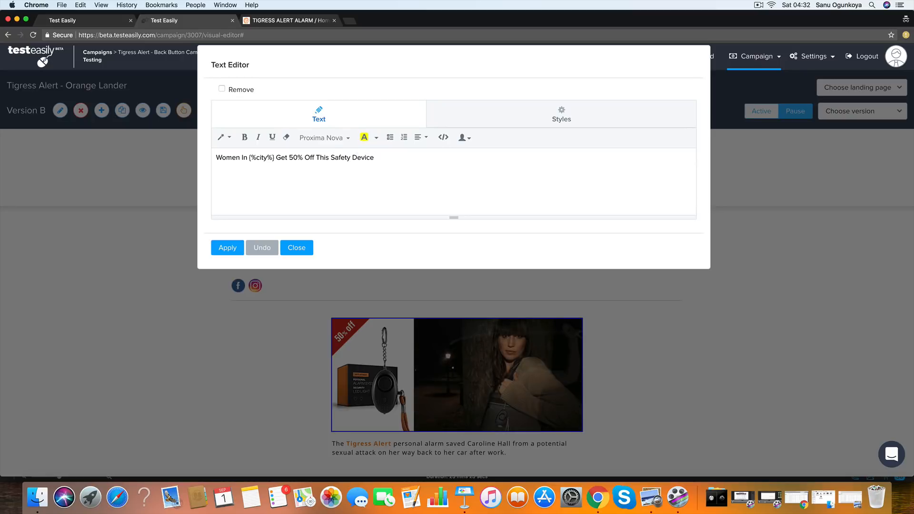
{"action": "type", "text": "That Wa"}
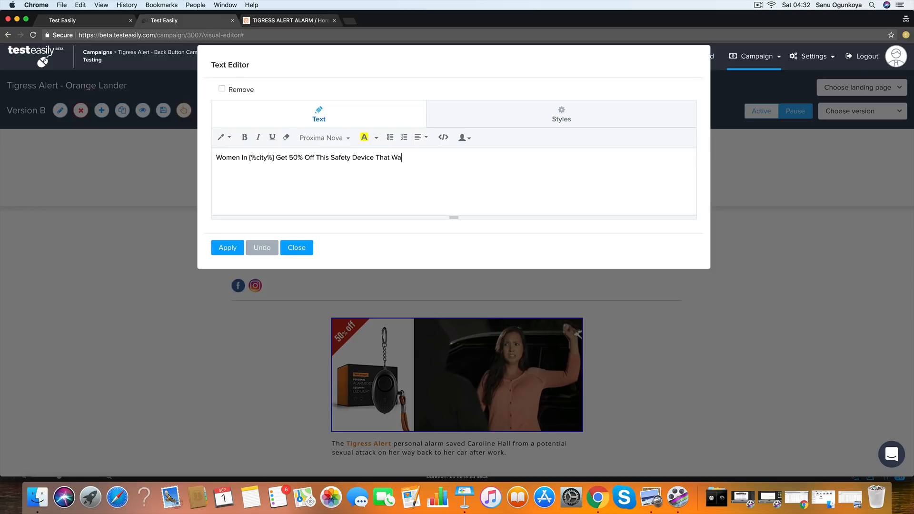
{"action": "type", "text": "rns Off"}
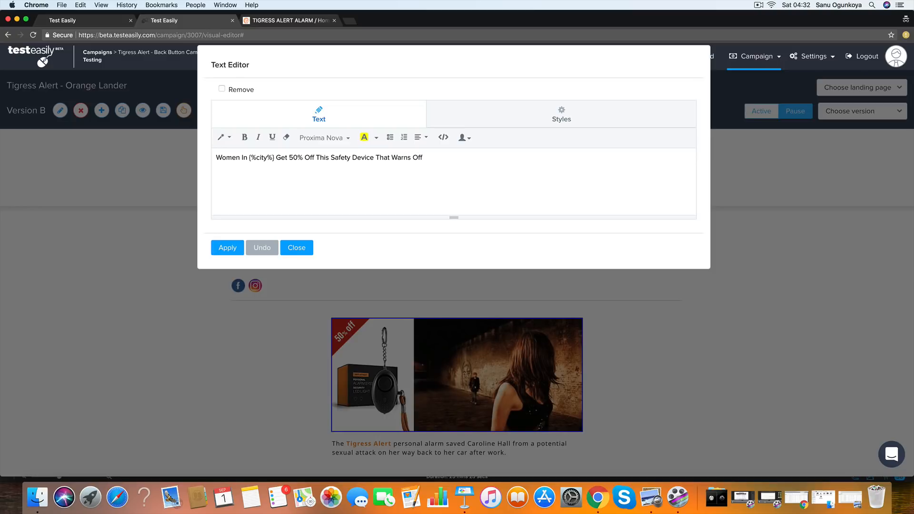
{"action": "type", "text": " Attackers"}
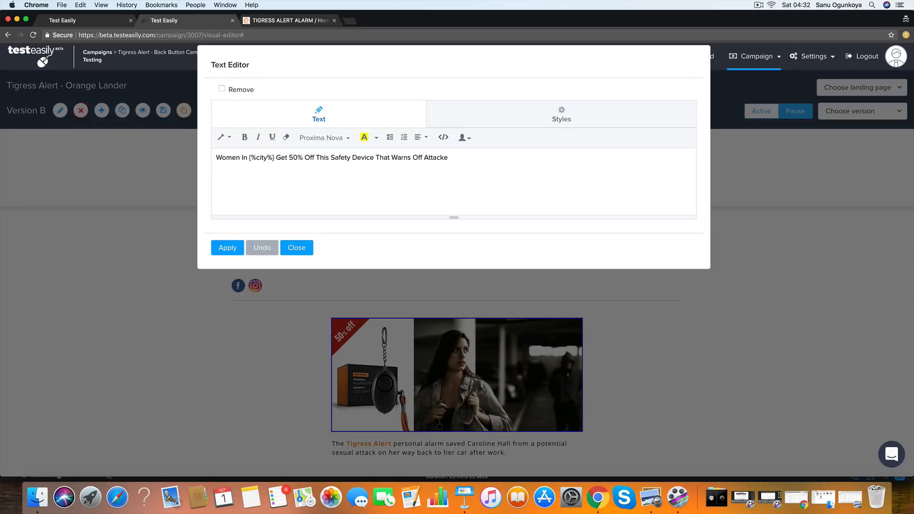
{"action": "key", "text": "BackSpace"}
{"action": "key", "text": "BackSpace"}
{"action": "key", "text": "BackSpace"}
{"action": "key", "text": "BackSpace"}
{"action": "type", "text": "Predators!"}
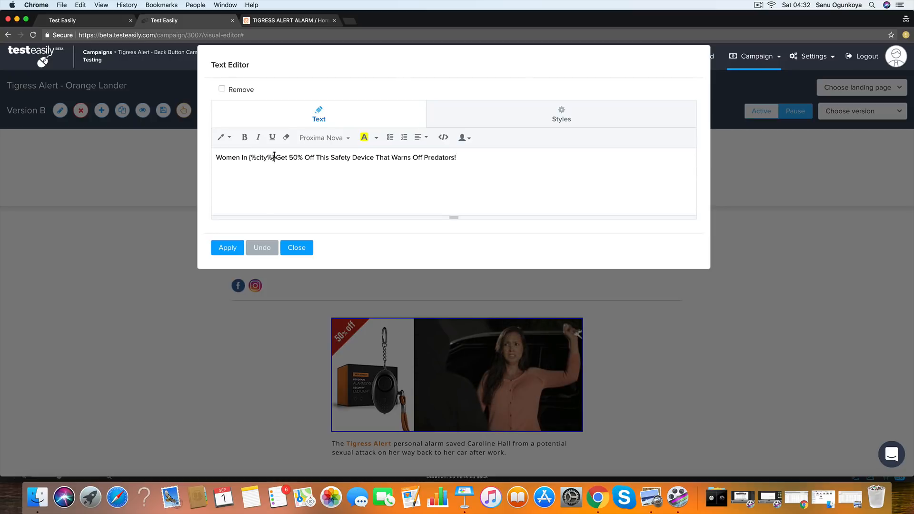
- Set the foreground colour of the {%city%} placeholder in the headline to red (#FF0000)
{"action": "left_click_drag", "start_coordinate": [274, 157], "coordinate": [249, 158]}
{"action": "left_click", "coordinate": [376, 138]}
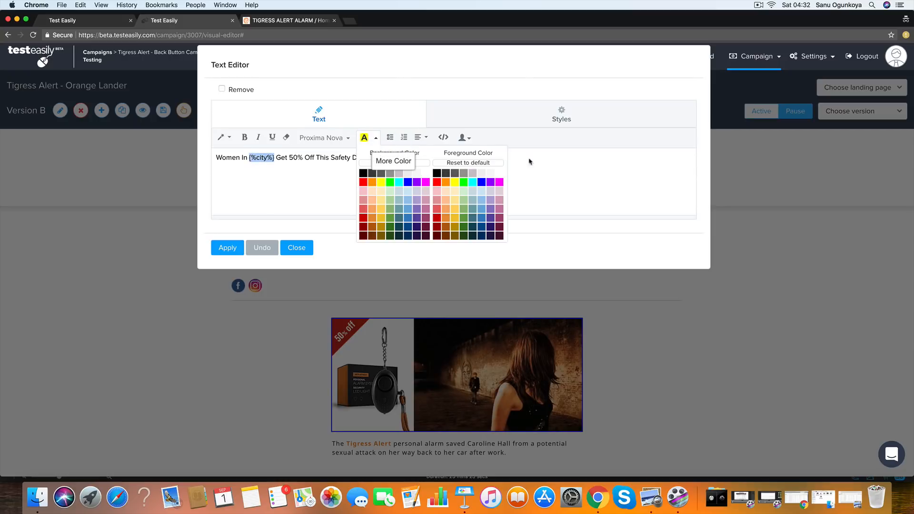
{"action": "left_click", "coordinate": [436, 183]}
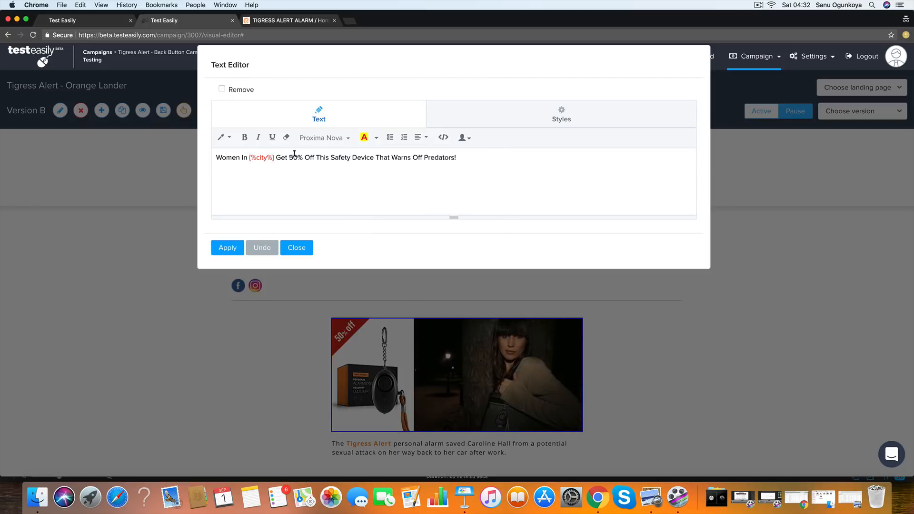
- Make "50% Off" in the headline red and underlined, and apply the headline changes to the page
{"action": "left_click_drag", "start_coordinate": [289, 157], "coordinate": [313, 154]}
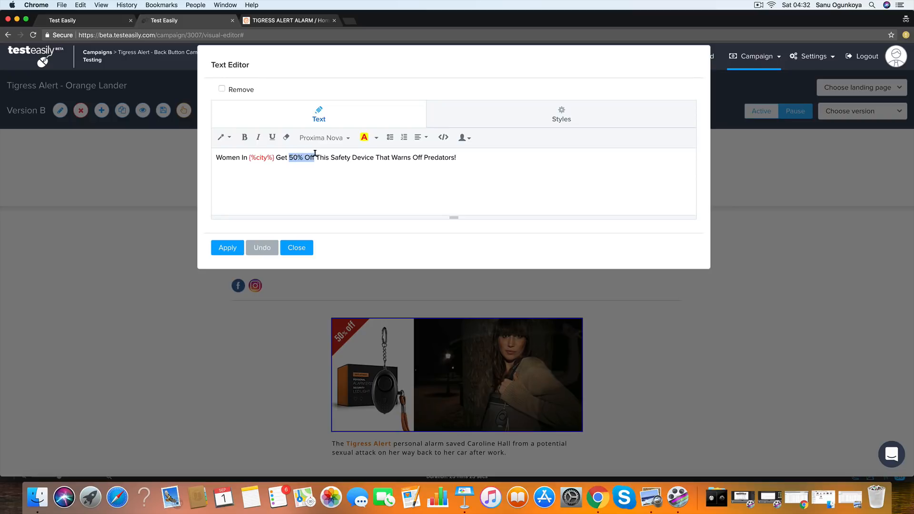
{"action": "left_click", "coordinate": [376, 138]}
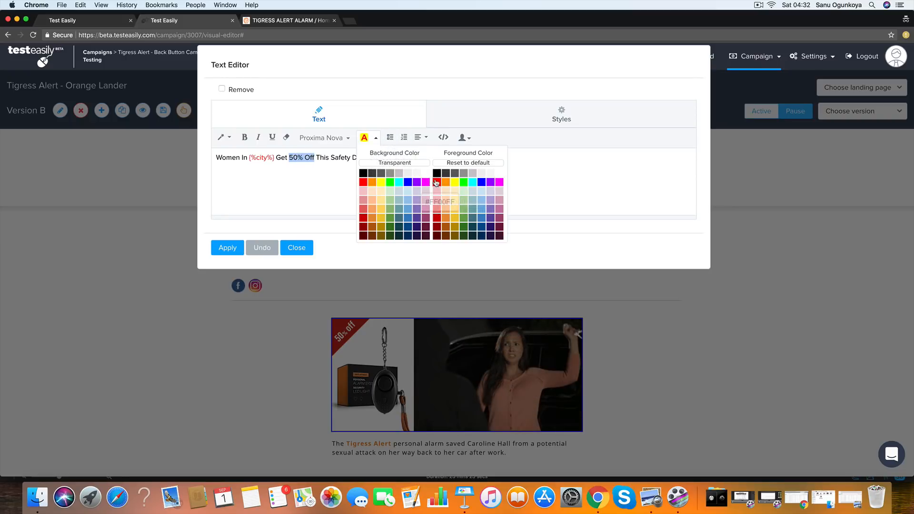
{"action": "left_click", "coordinate": [436, 182]}
{"action": "left_click", "coordinate": [272, 138]}
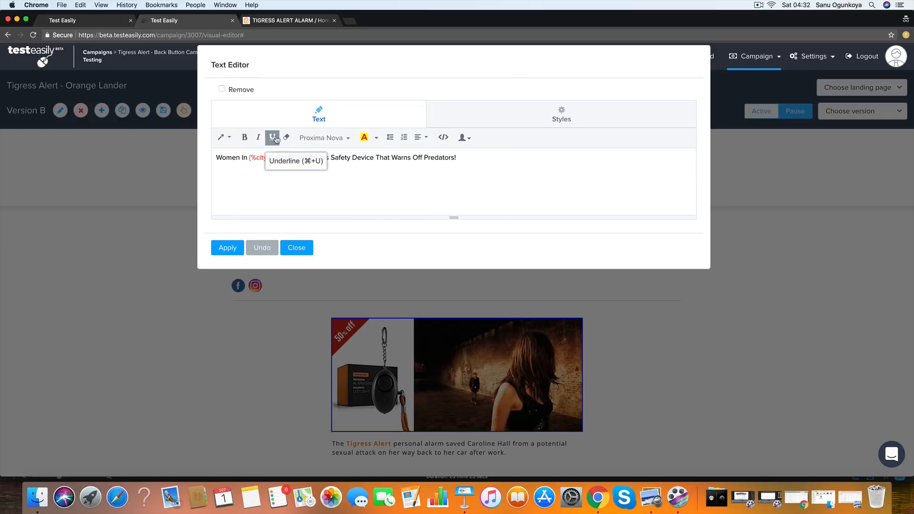
{"action": "left_click", "coordinate": [408, 165]}
{"action": "left_click", "coordinate": [227, 247]}
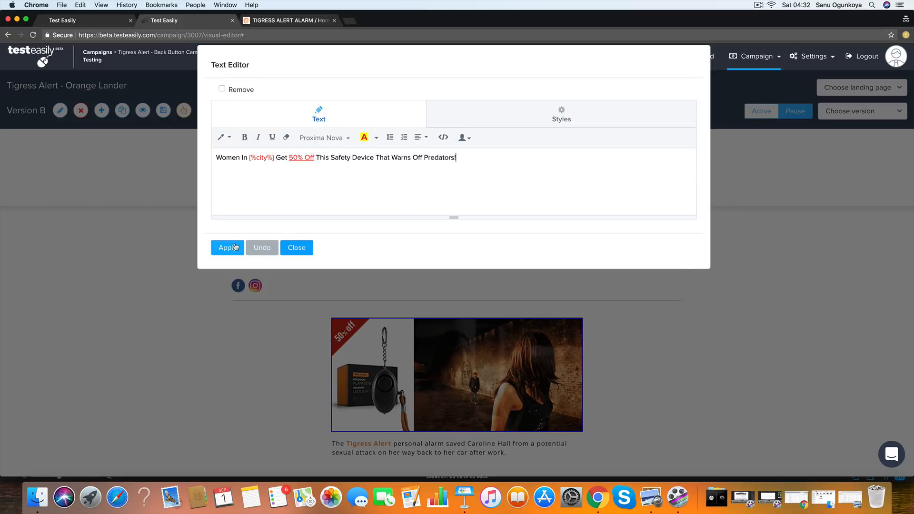
{"action": "left_click", "coordinate": [297, 247]}
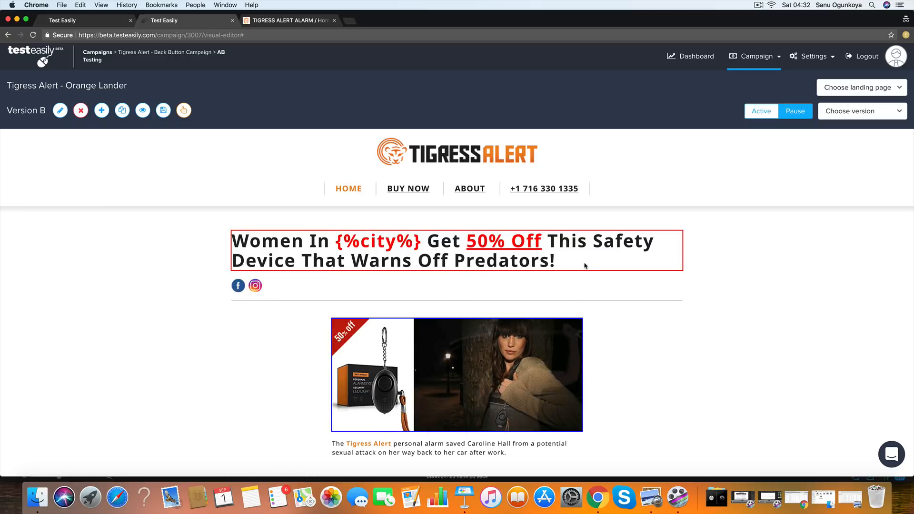
- Insert "New" before "Safety Device" in the landing page headline and apply the text change
{"action": "left_click", "coordinate": [622, 264]}
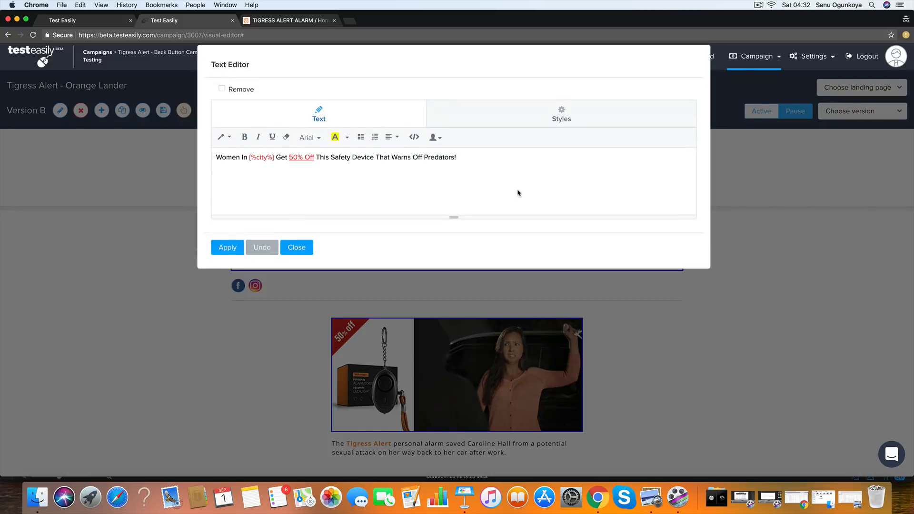
{"action": "left_click", "coordinate": [331, 158]}
{"action": "type", "text": "New"}
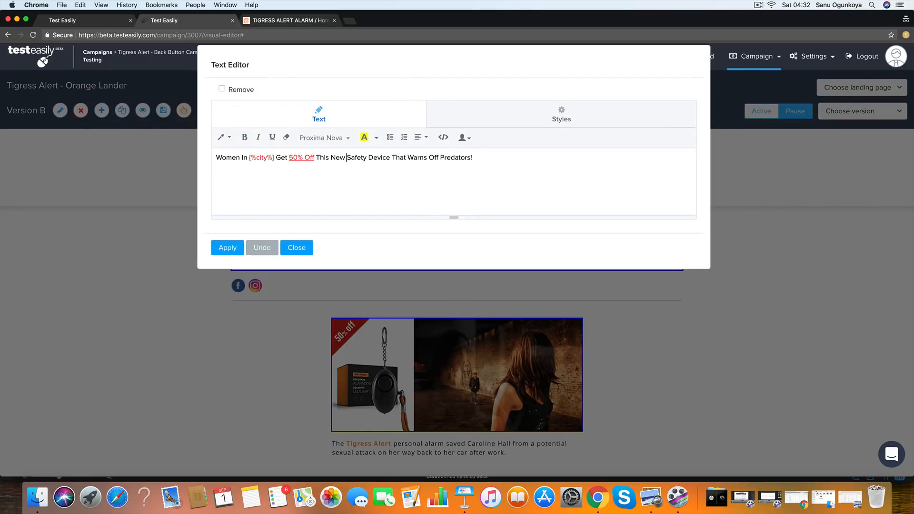
{"action": "left_click", "coordinate": [224, 247]}
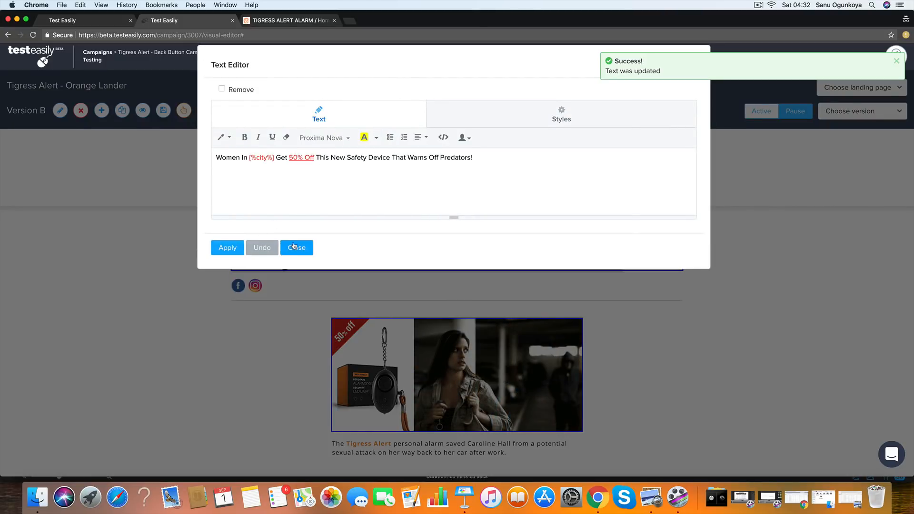
{"action": "left_click", "coordinate": [300, 247]}
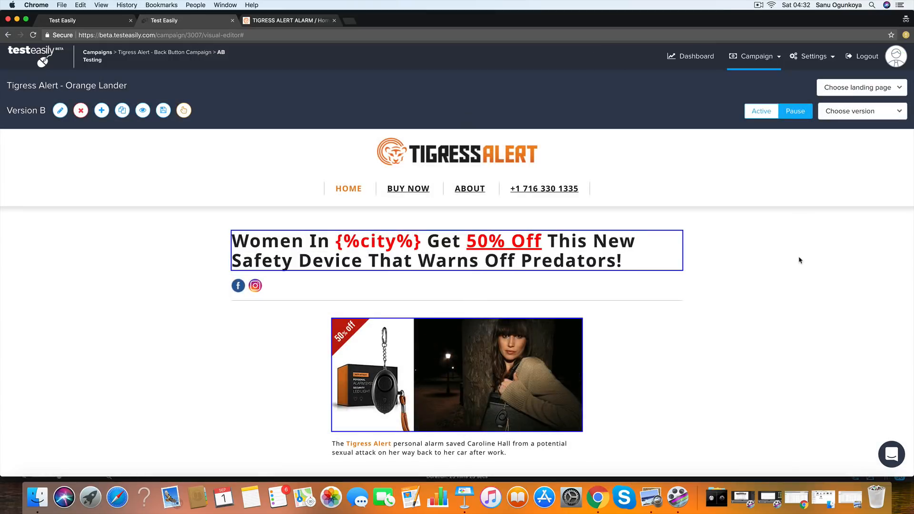
- Set Version B of the Orange Lander to active and save this version's changes
{"action": "scroll", "coordinate": [786, 260], "scroll_direction": "down", "scroll_amount": 1}
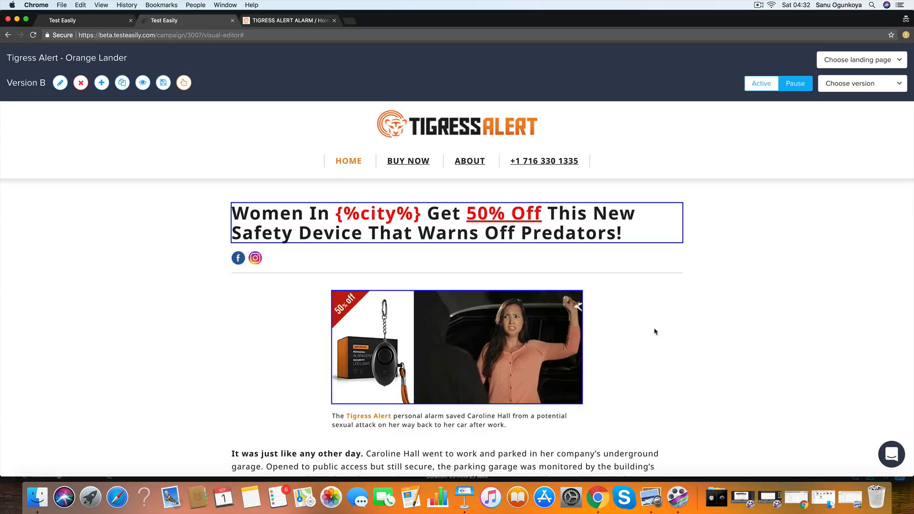
{"action": "scroll", "coordinate": [676, 332], "scroll_direction": "up", "scroll_amount": 1}
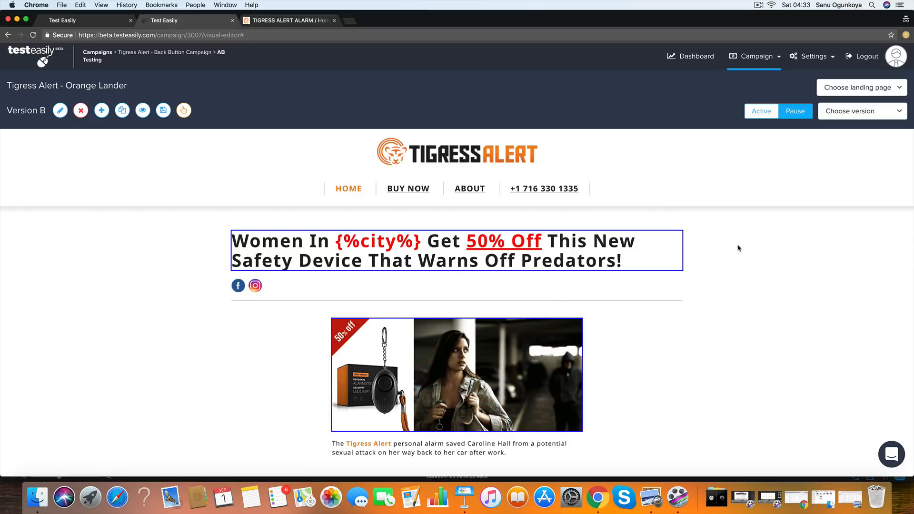
{"action": "left_click", "coordinate": [756, 115]}
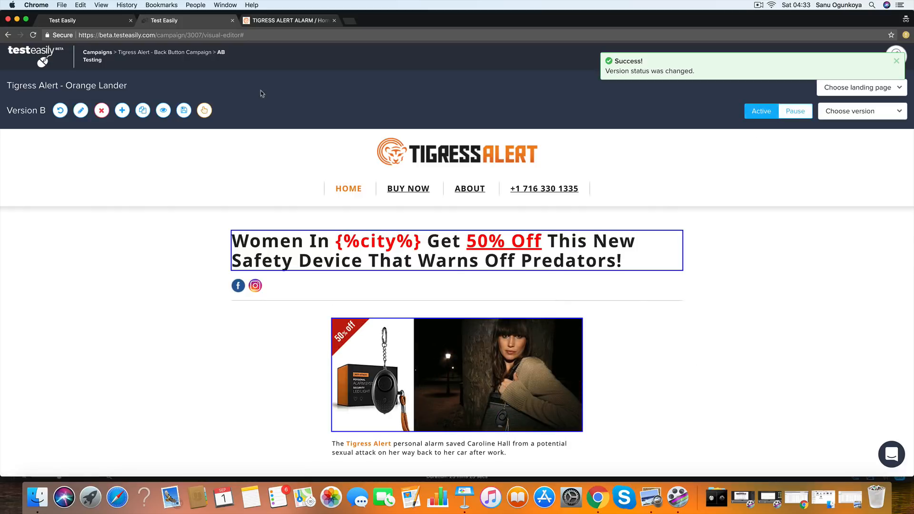
{"action": "left_click", "coordinate": [184, 110]}
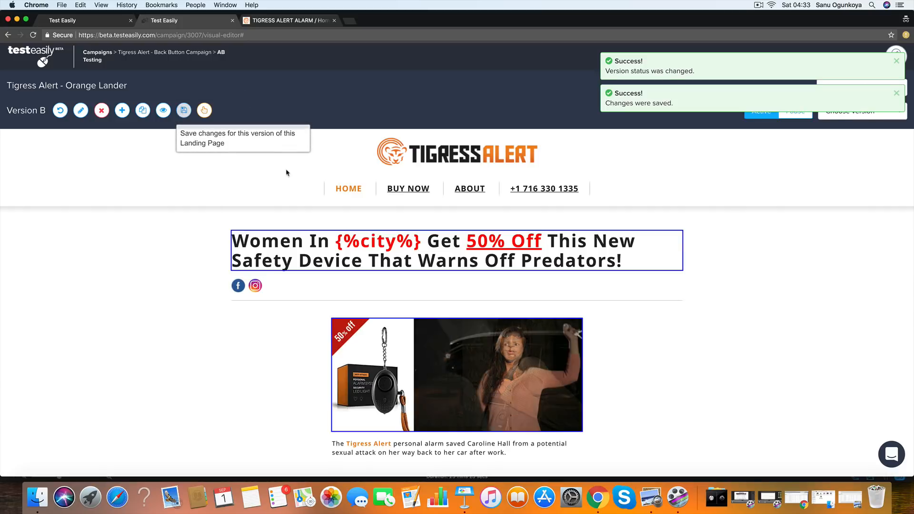
- Load the copied tracking link (ad=testing123backbuttontest) in a new browser tab and go back from the advertorial to test the redirect
{"action": "left_click", "coordinate": [348, 21]}
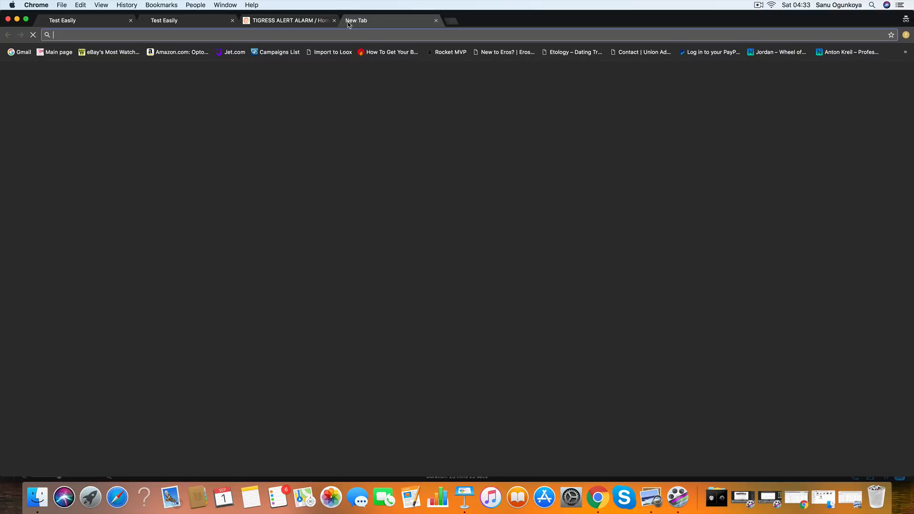
{"action": "type", "text": "http://tracking.oneto1social.com/6QMI2Tie-qZKH1-49xJ-3Mh3U8?ad=testing123backbuttontest"}
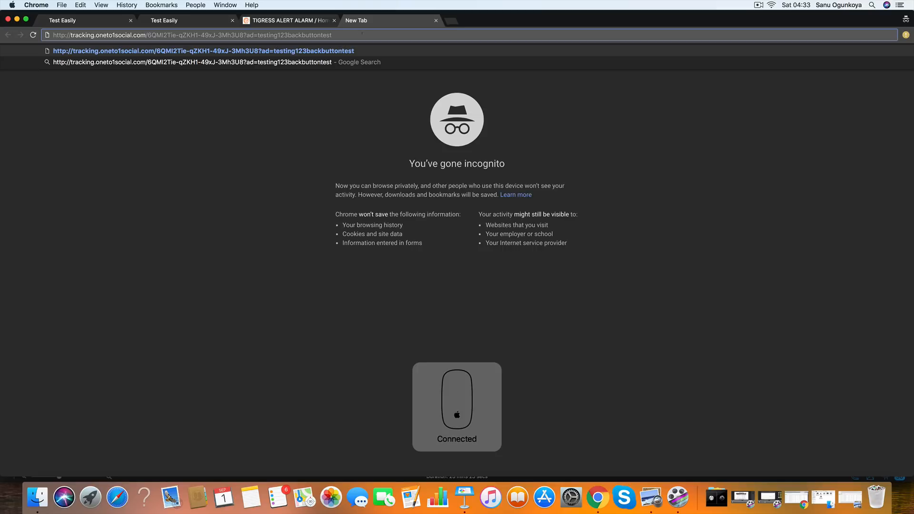
{"action": "key", "text": "Return"}
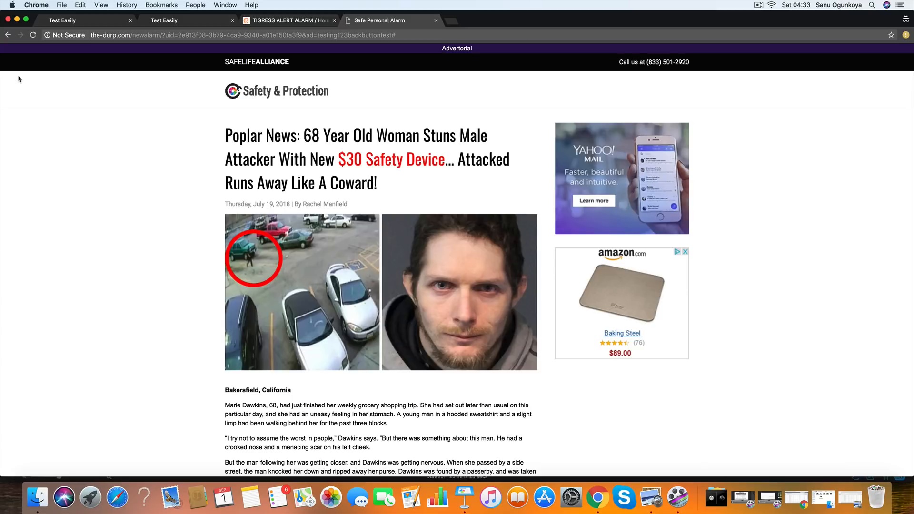
{"action": "left_click", "coordinate": [8, 35]}
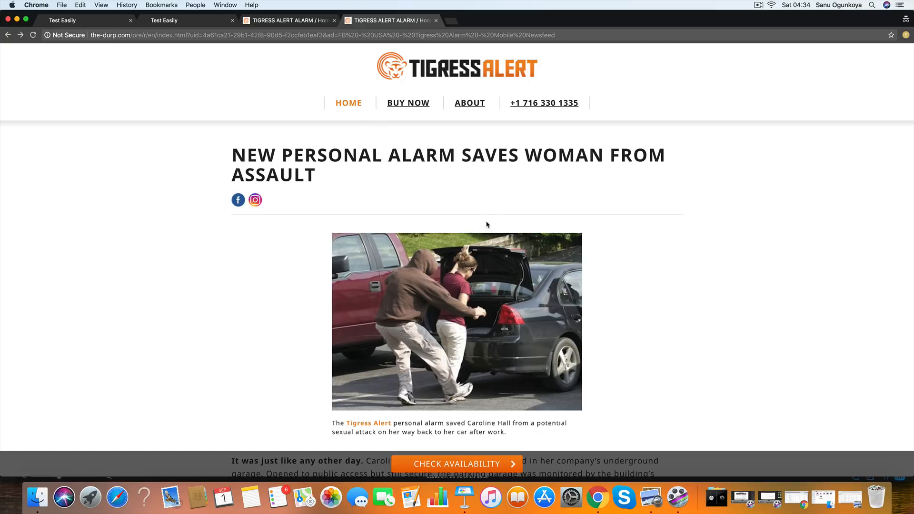
- Repeat the back button test with the tracking link in another new tab and compare its landing page with the previous test's
{"action": "left_click", "coordinate": [451, 21]}
{"action": "type", "text": "tracking.oneto1social.com/6QMI2Tie-qZKH1-49xJ-3Mh3U8?ad=testing123backbuttontest"}
{"action": "key", "text": "Return"}
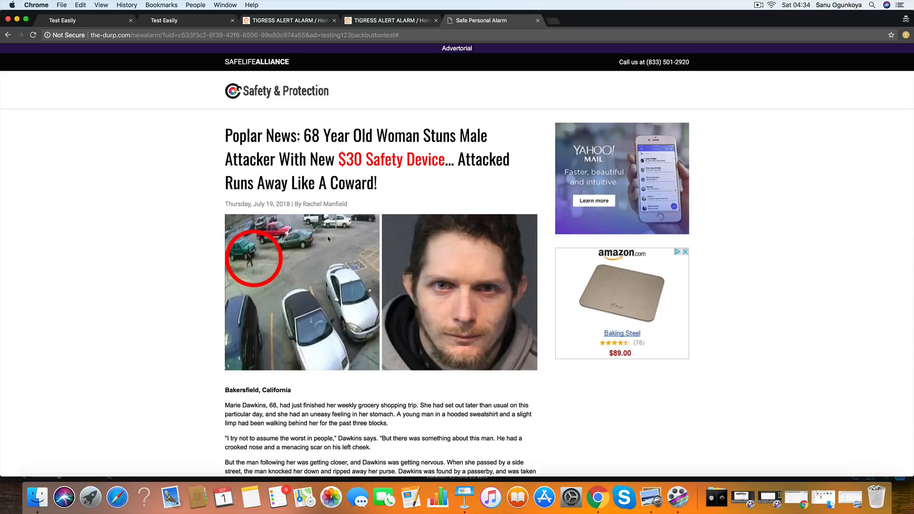
{"action": "left_click", "coordinate": [8, 34]}
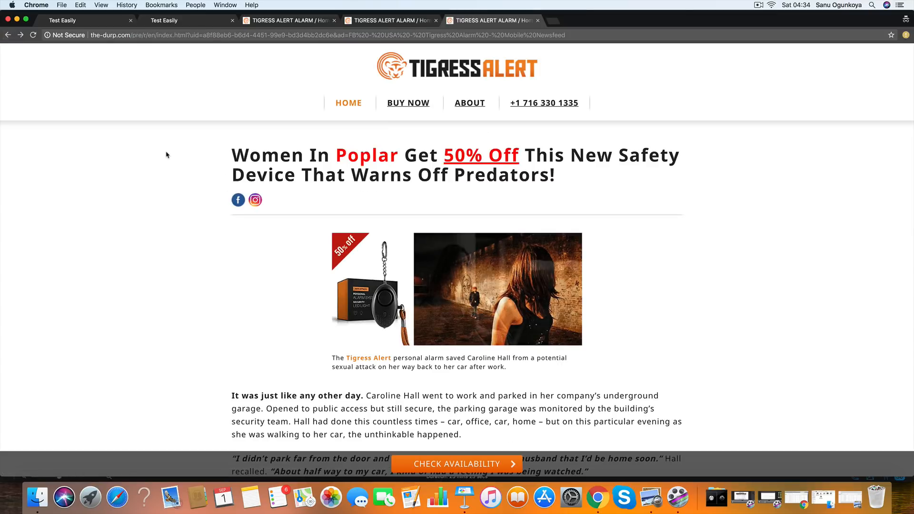
{"action": "left_click", "coordinate": [381, 21]}
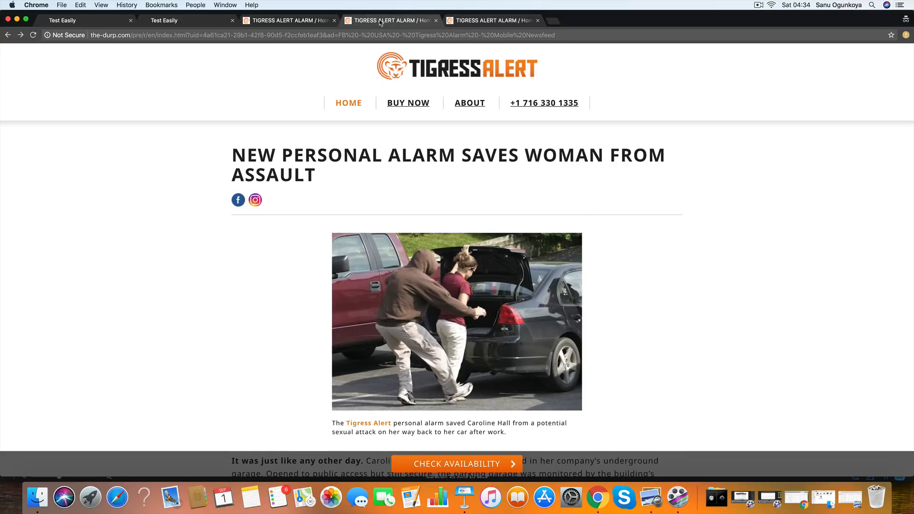
{"action": "left_click", "coordinate": [482, 20]}
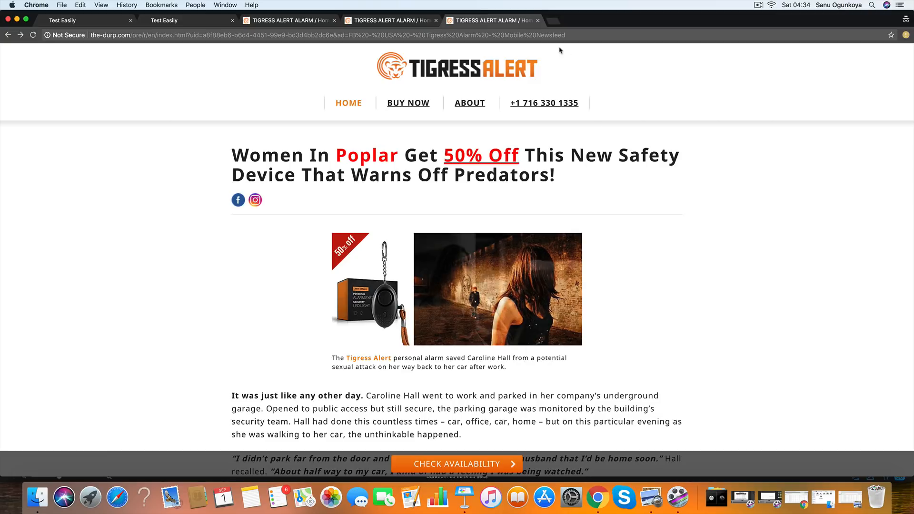
- Load the tracking link in two more new tabs, go back from each advertorial, and compare the resulting lander versions
{"action": "left_click", "coordinate": [551, 22]}
{"action": "key", "text": "super+v"}
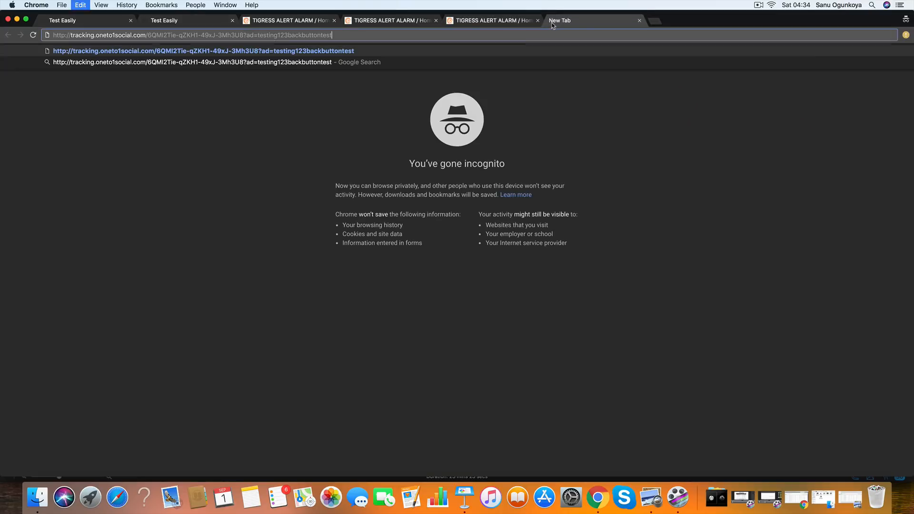
{"action": "key", "text": "Return"}
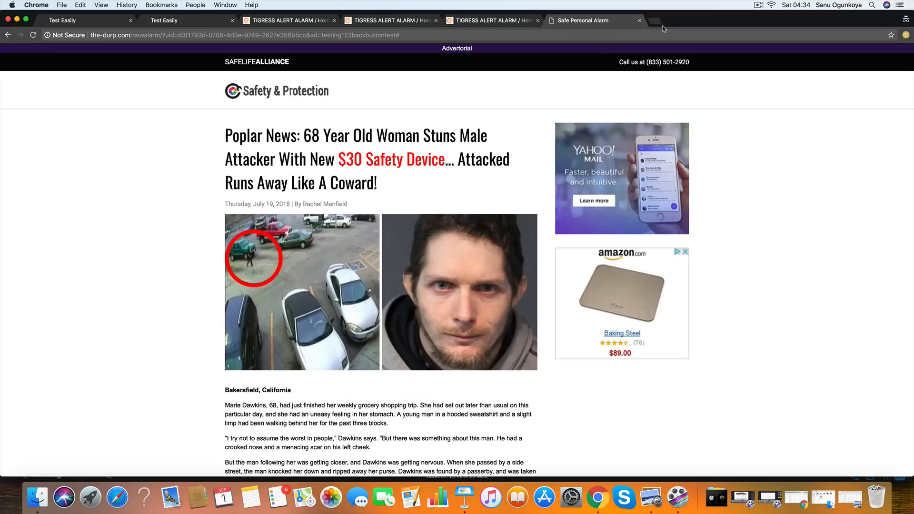
{"action": "left_click", "coordinate": [656, 21]}
{"action": "key", "text": "super+v"}
{"action": "key", "text": "Return"}
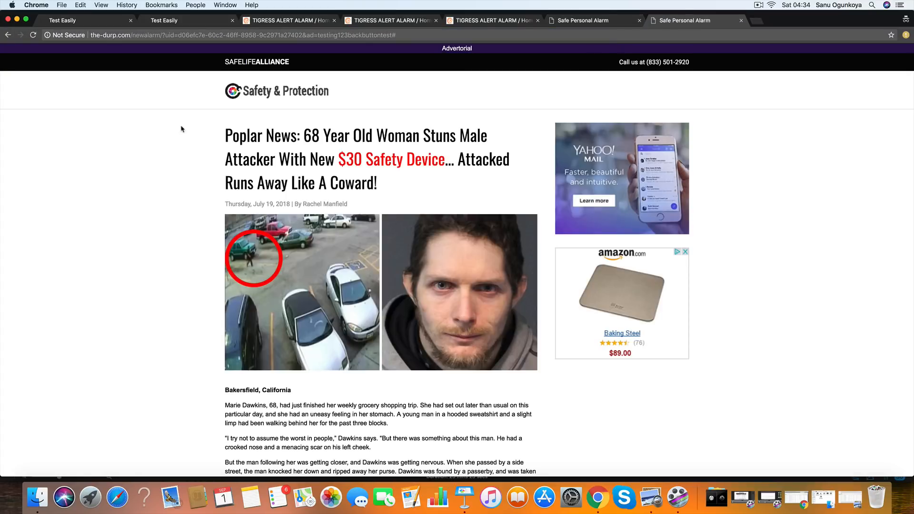
{"action": "left_click", "coordinate": [7, 35]}
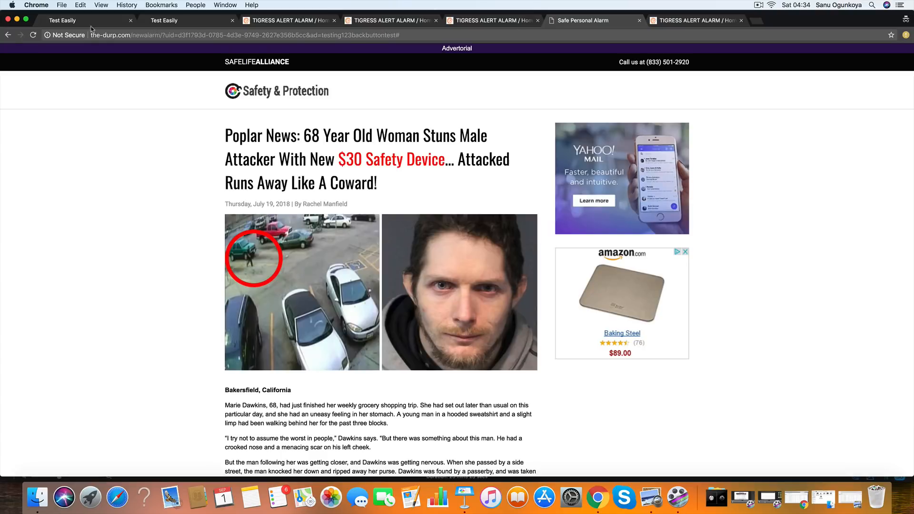
{"action": "left_click", "coordinate": [8, 35]}
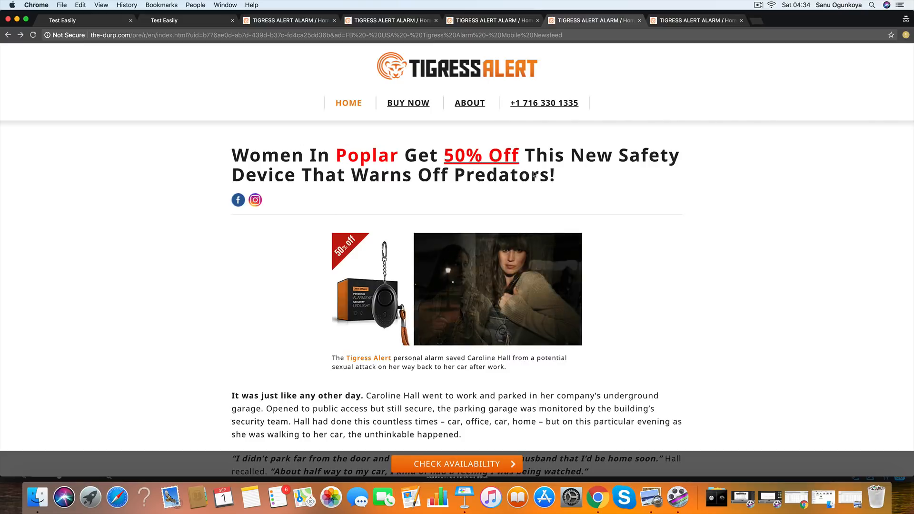
{"action": "left_click", "coordinate": [405, 21]}
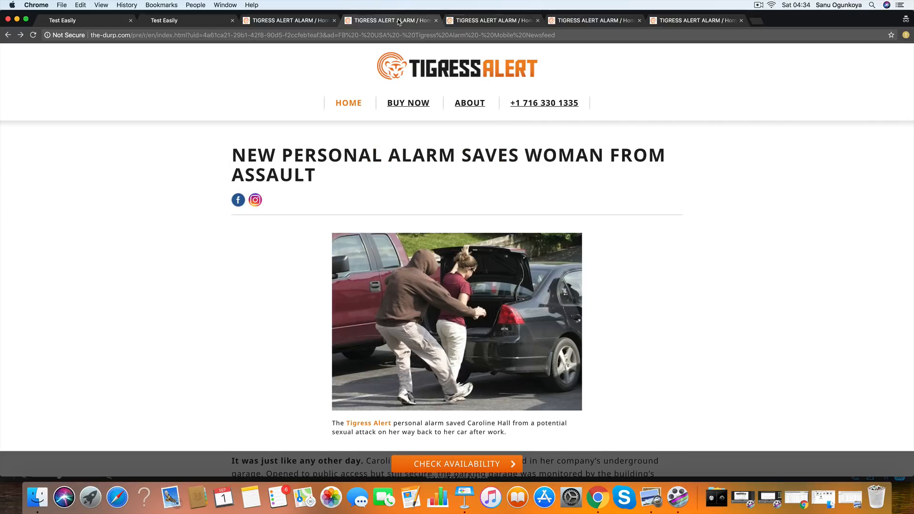
- Switch the Orange Lander's visual editor to Version A, pause that version and save the change
{"action": "left_click", "coordinate": [39, 20]}
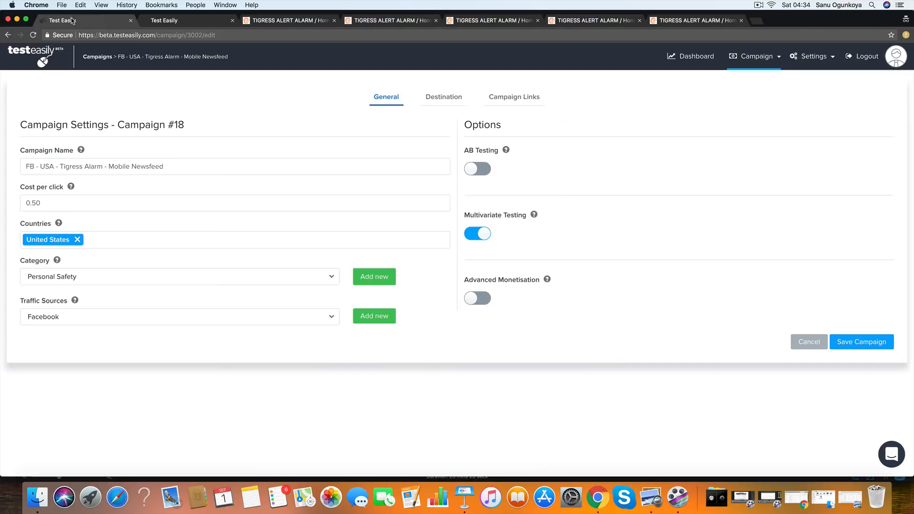
{"action": "left_click", "coordinate": [164, 20]}
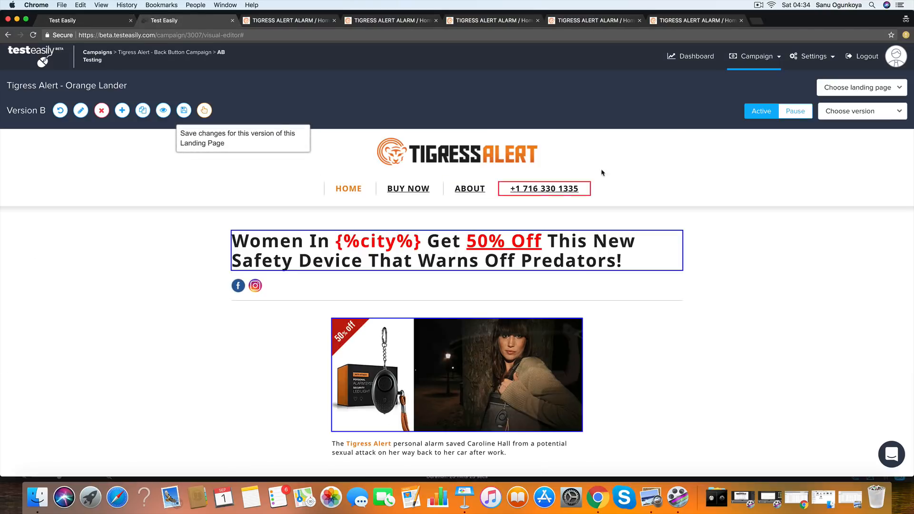
{"action": "left_click", "coordinate": [854, 114]}
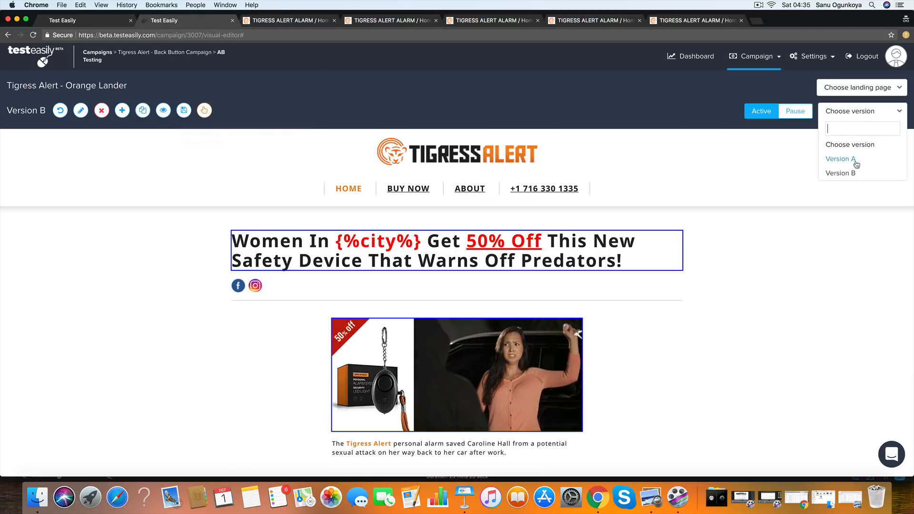
{"action": "left_click", "coordinate": [852, 158]}
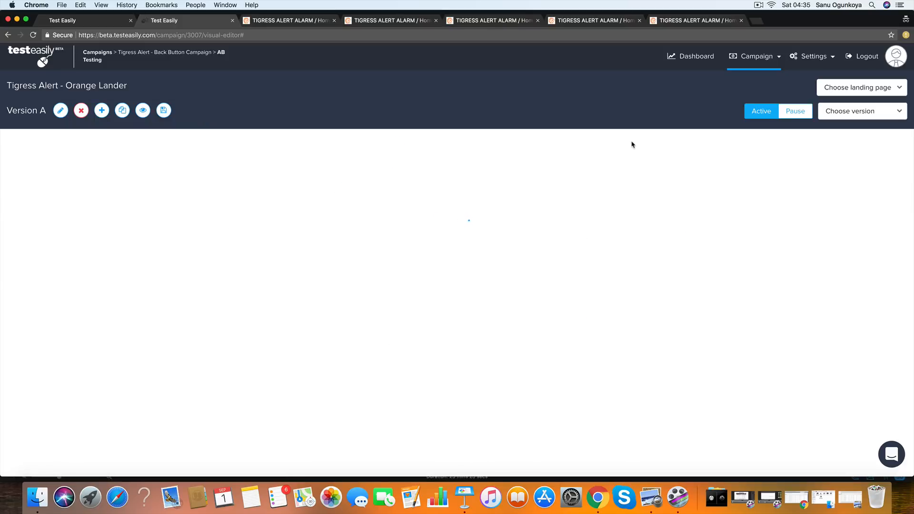
{"action": "left_click", "coordinate": [791, 112]}
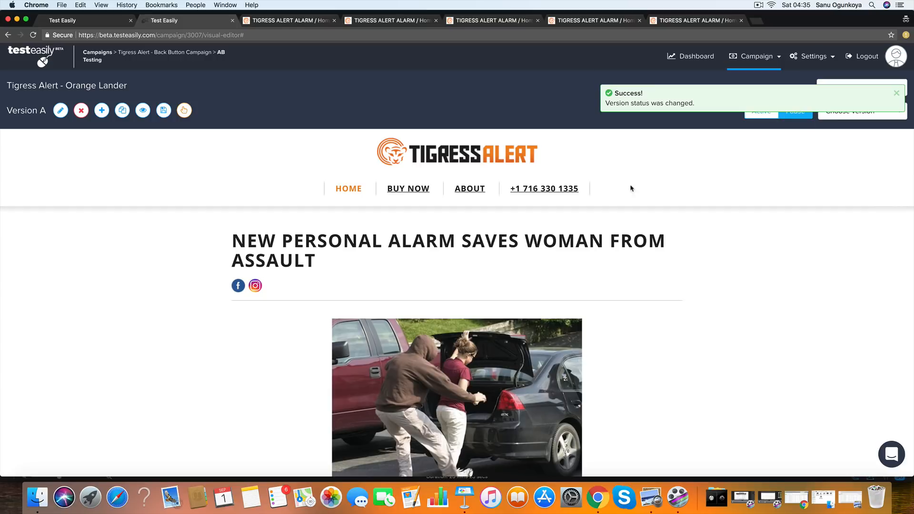
{"action": "left_click", "coordinate": [163, 110]}
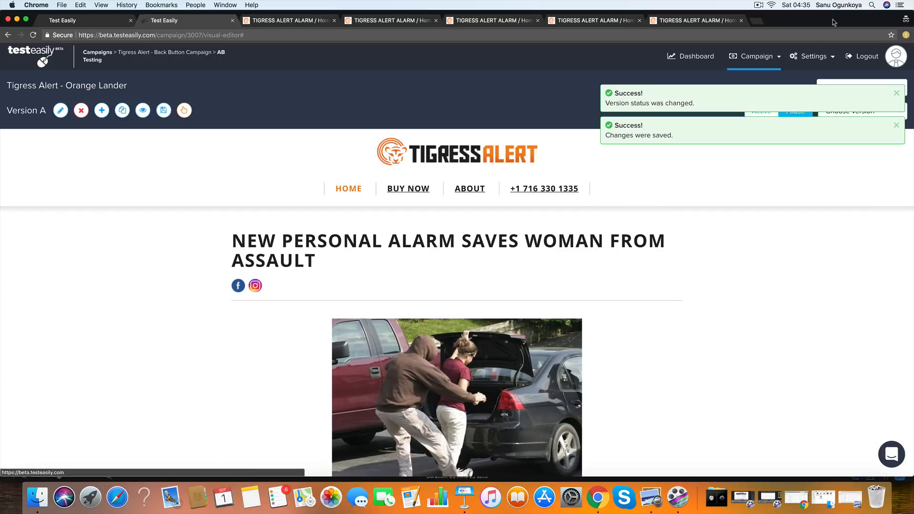
- Test the back button redirect with Version A paused by loading the tracking link in a new tab and going back
{"action": "left_click", "coordinate": [757, 21]}
{"action": "key", "text": "super+v"}
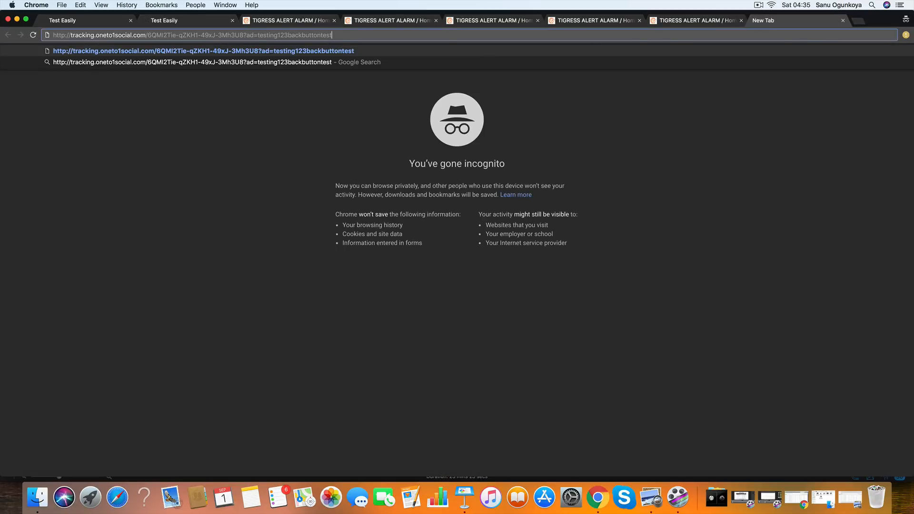
{"action": "key", "text": "Return"}
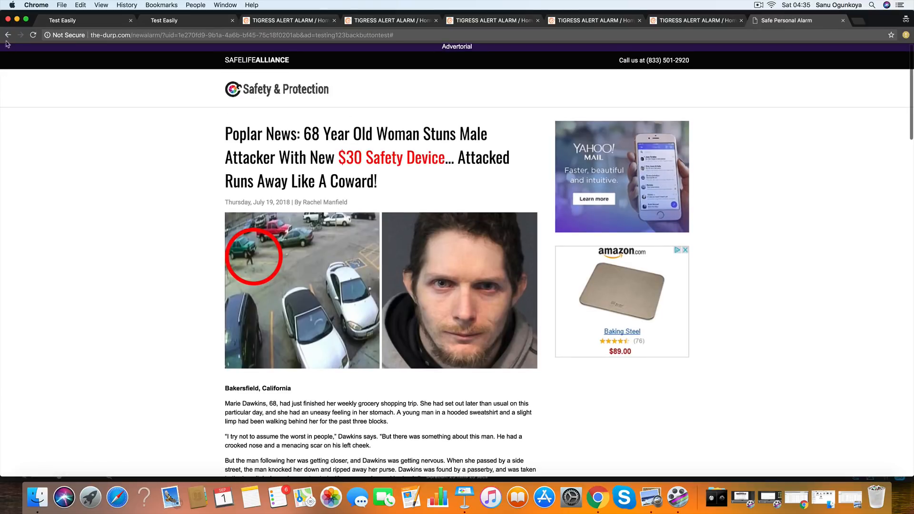
{"action": "left_click", "coordinate": [8, 35]}
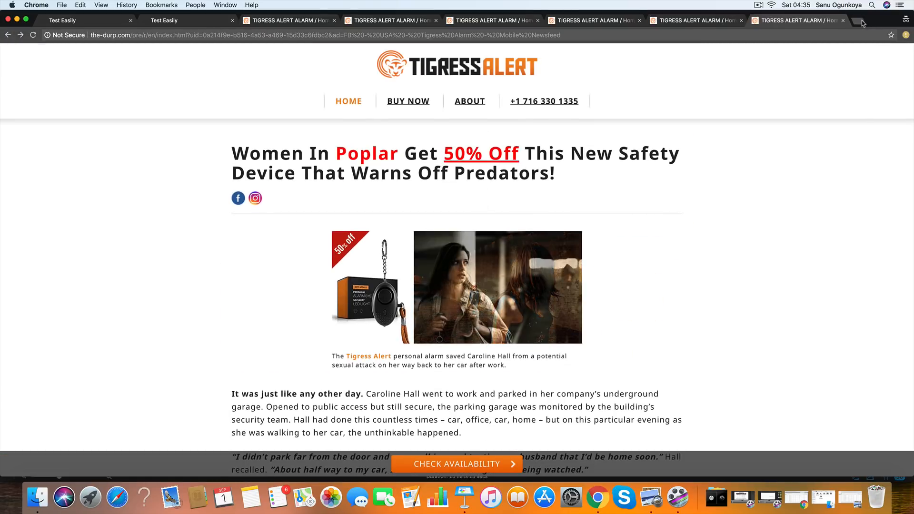
- Run the back button test once more in a new tab, check the campaign settings, and return to the Orange Lander's visual editor
{"action": "left_click", "coordinate": [863, 23]}
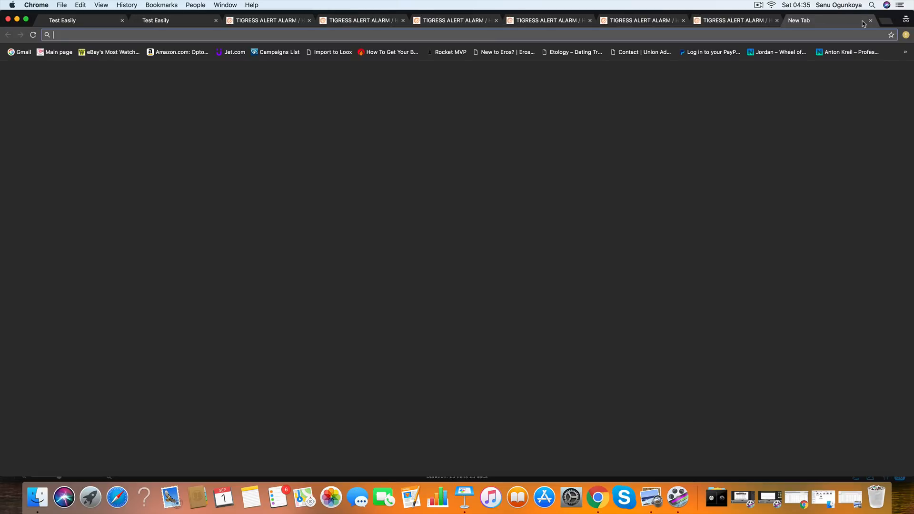
{"action": "key", "text": "super+v"}
{"action": "key", "text": "Return"}
{"action": "left_click", "coordinate": [7, 35]}
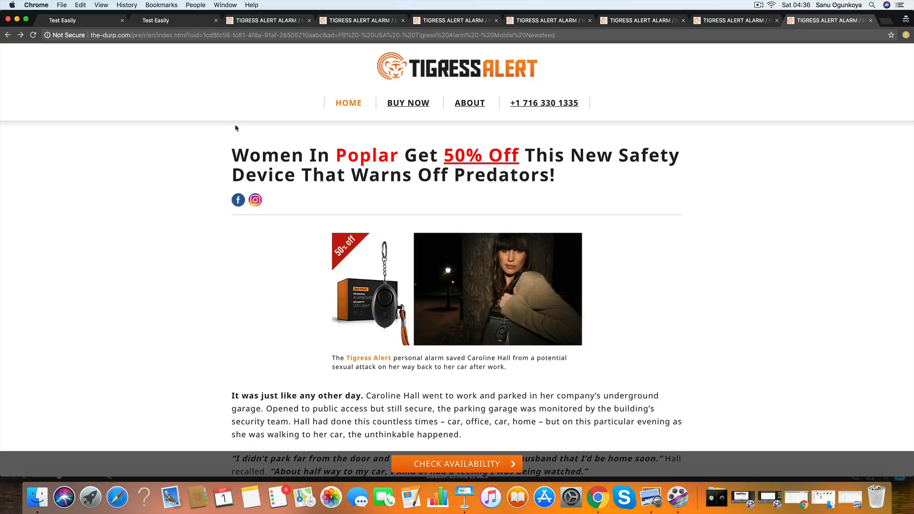
{"action": "key", "text": "super+1"}
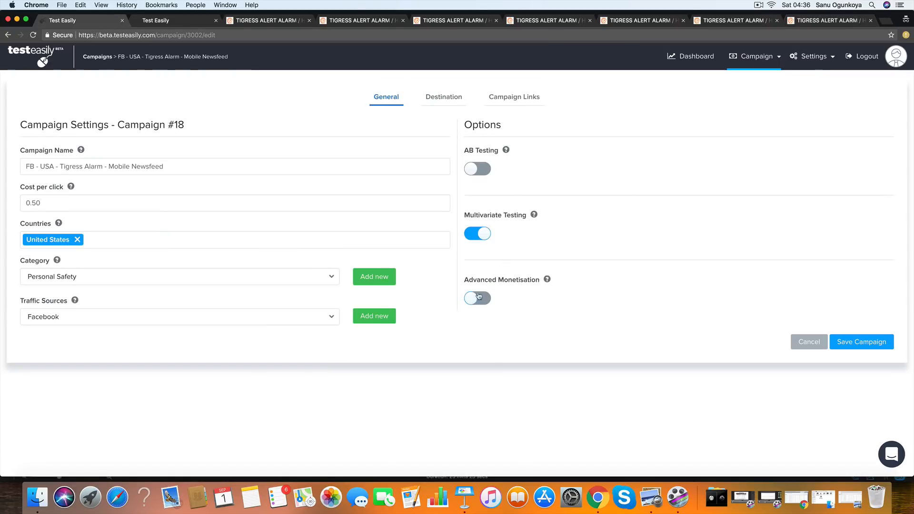
{"action": "left_click", "coordinate": [173, 21]}
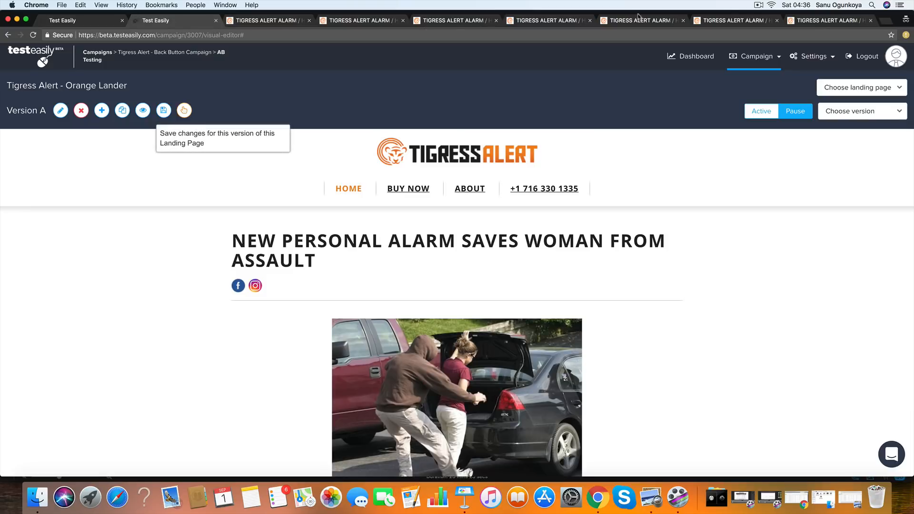
- Check the last tested lander page, then open the campaign statistics for Tigress Alert - Back Button Campaign from the campaign list
{"action": "left_click", "coordinate": [817, 20]}
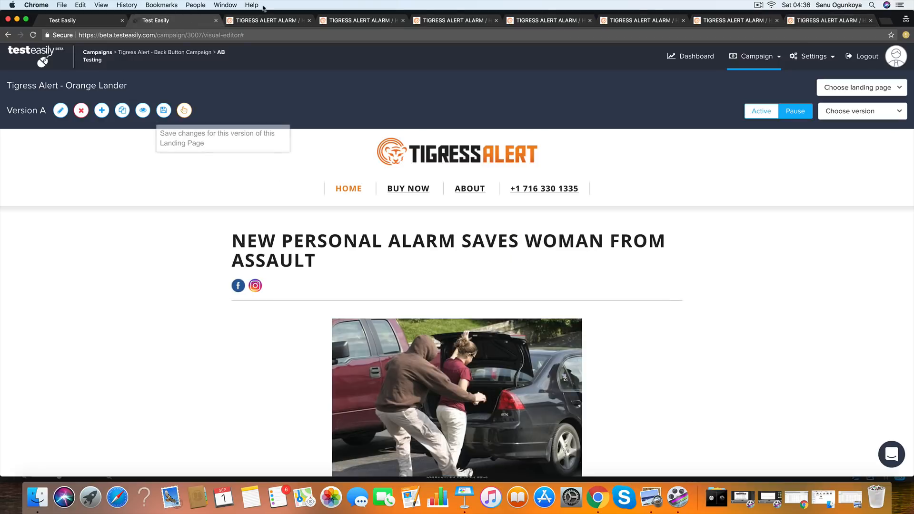
{"action": "left_click", "coordinate": [157, 20]}
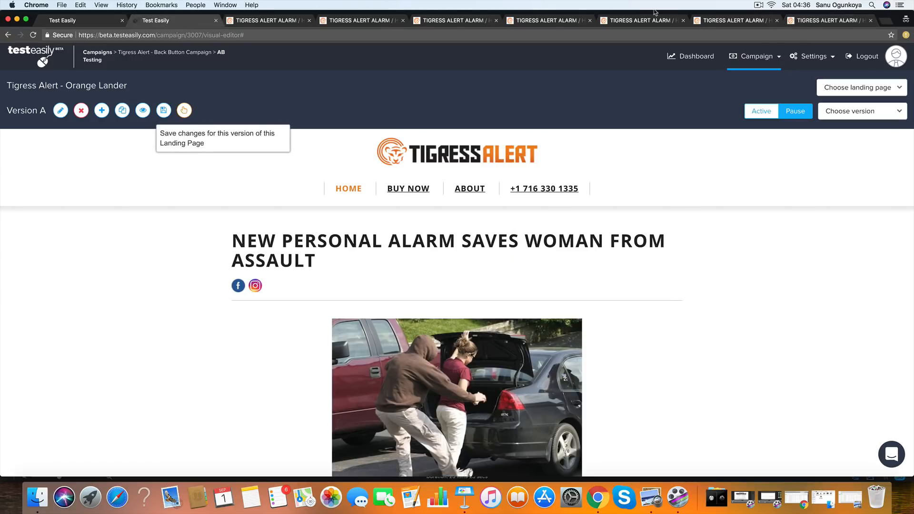
{"action": "left_click", "coordinate": [762, 57]}
{"action": "left_click", "coordinate": [723, 134]}
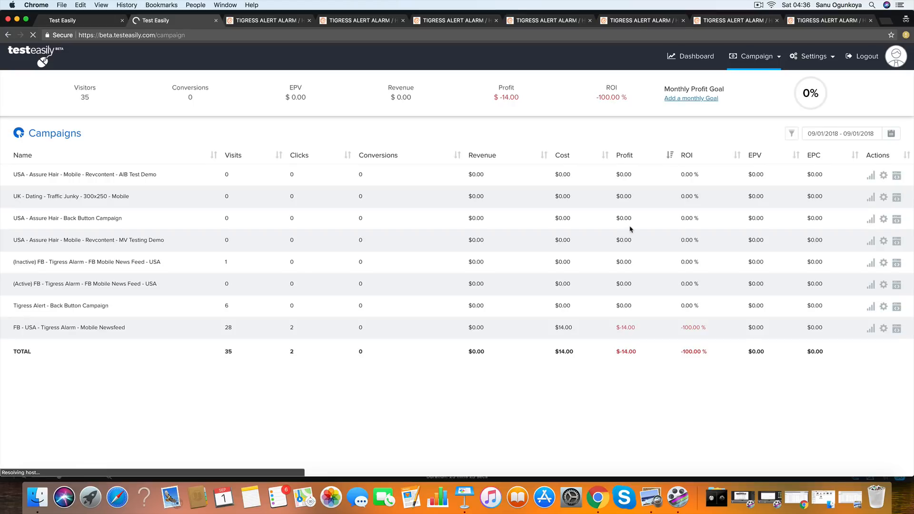
{"action": "left_click", "coordinate": [871, 308]}
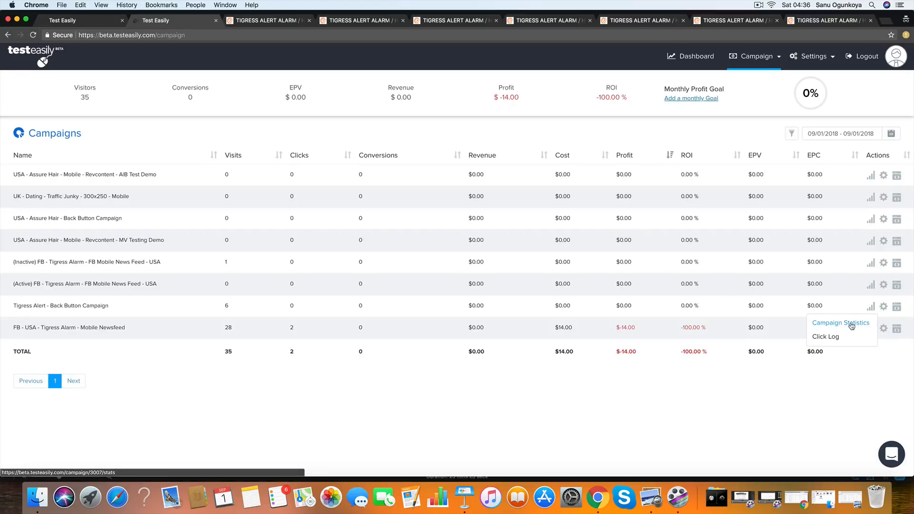
{"action": "left_click", "coordinate": [849, 323]}
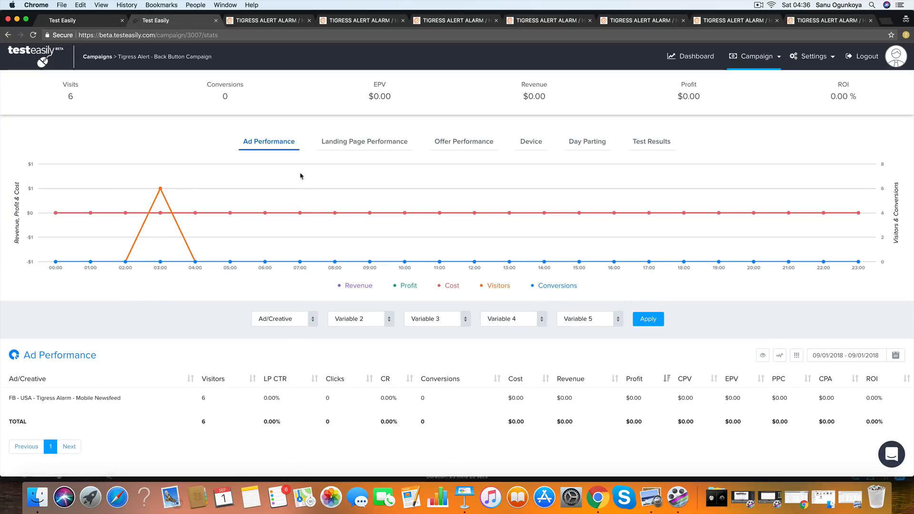
- Review the campaign's landing page performance and AB test results by lander version, and return to the last tested lander page
{"action": "left_click", "coordinate": [354, 142]}
{"action": "left_click", "coordinate": [670, 142]}
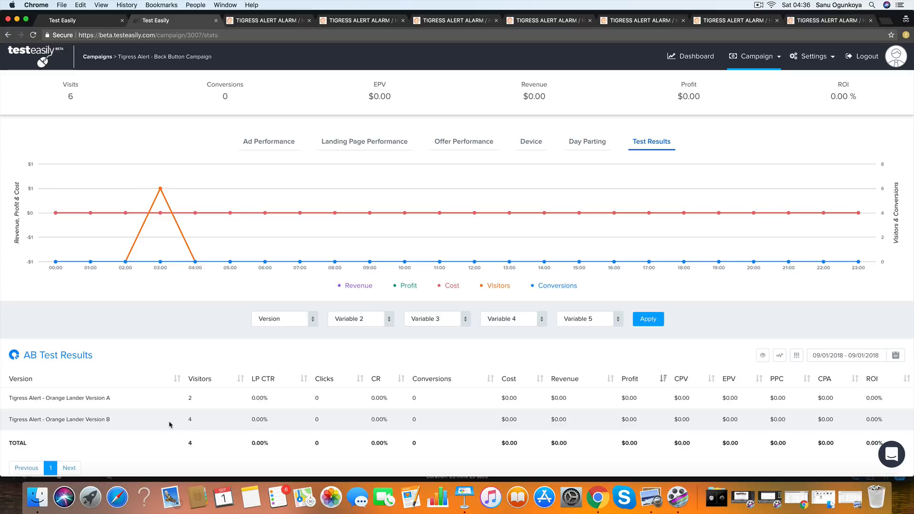
{"action": "left_click", "coordinate": [808, 23]}
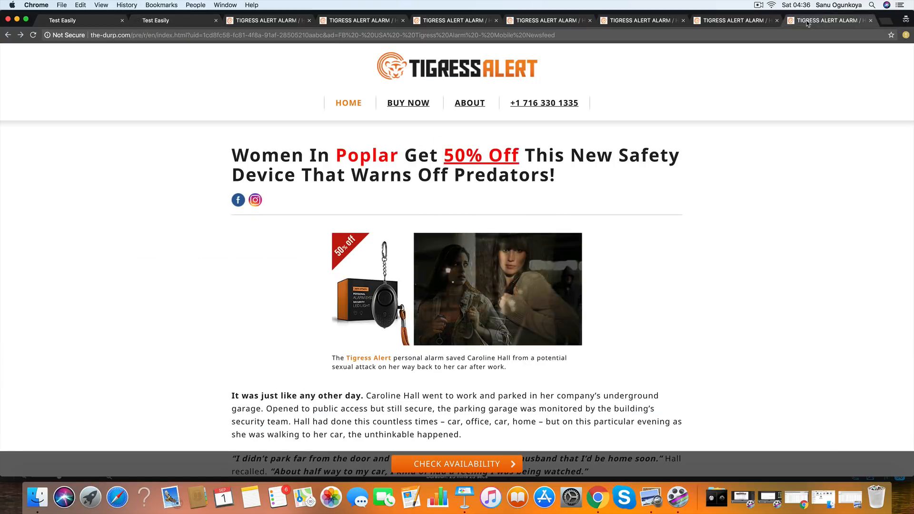